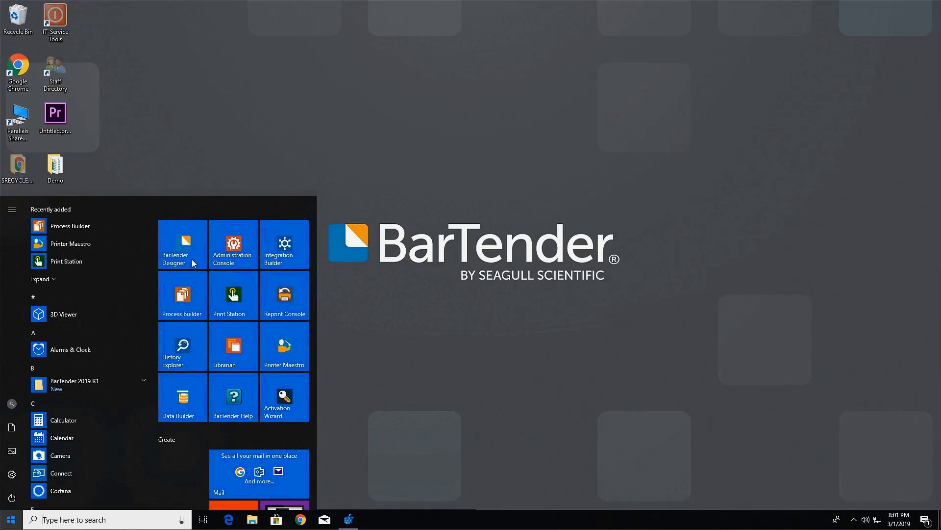
Step: Launch BarTender Designer from its Start menu tile
{"action": "left_click", "coordinate": [192, 260]}
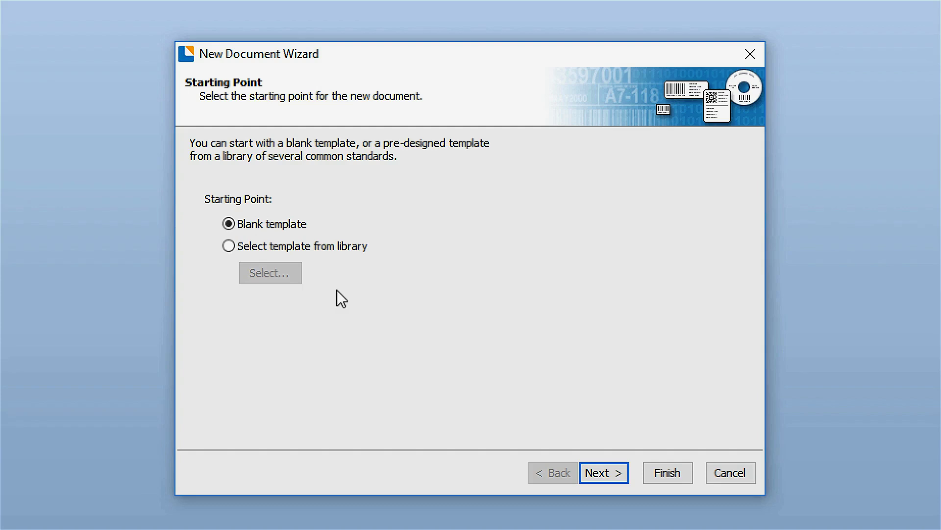
Step: Create a blank label for the EasyCoder PX6i printer using predefined stock 04.500x02.500
{"action": "left_click", "coordinate": [610, 471]}
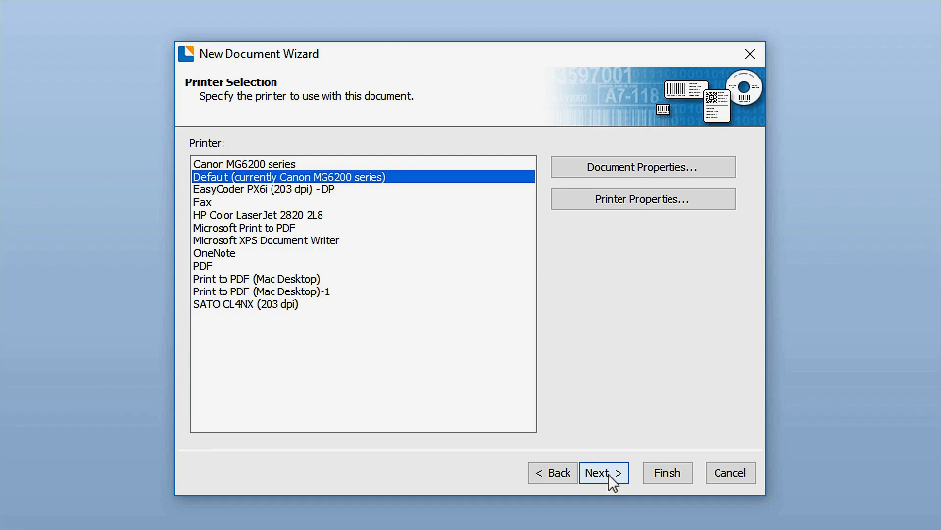
{"action": "left_click", "coordinate": [311, 189]}
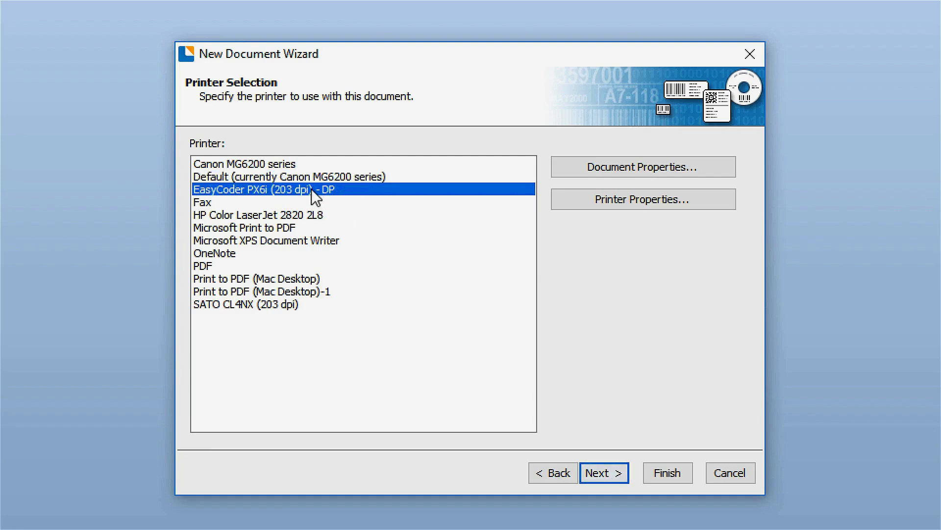
{"action": "left_click", "coordinate": [603, 477]}
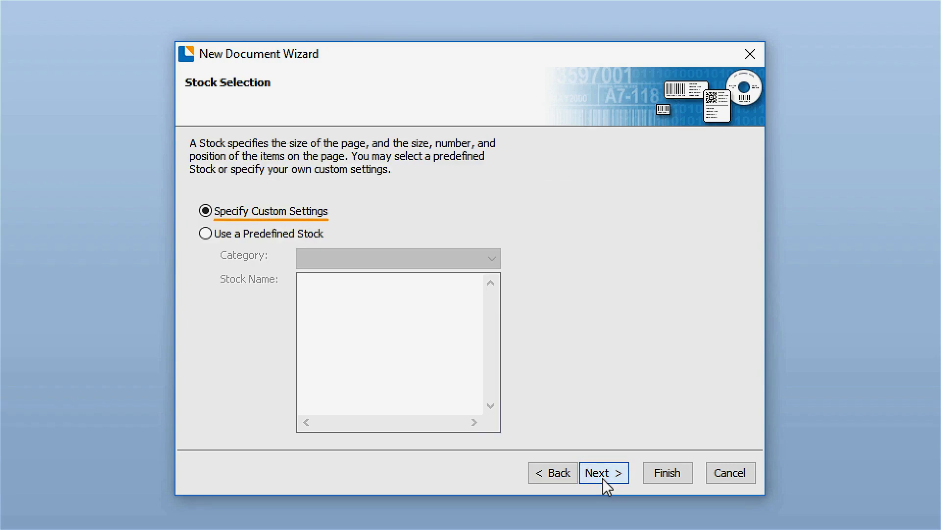
{"action": "left_click", "coordinate": [207, 234]}
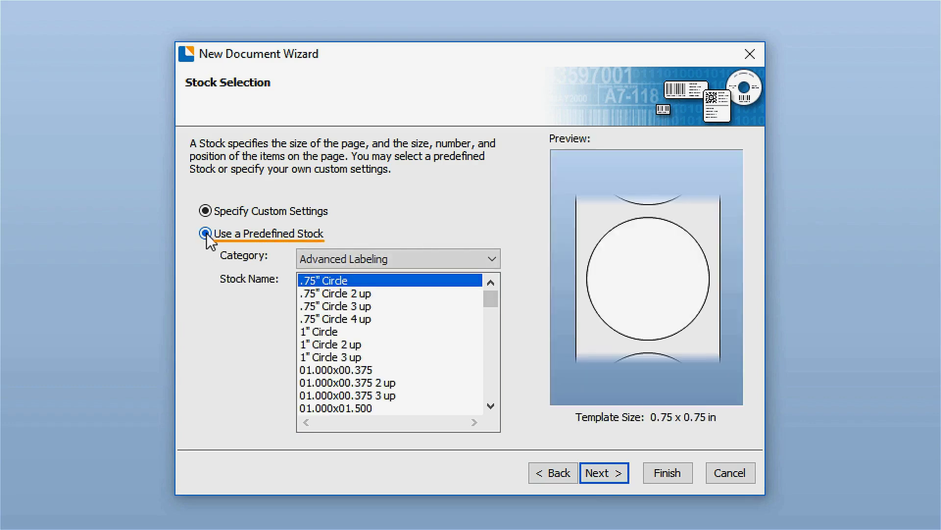
{"action": "left_click_drag", "start_coordinate": [490, 302], "coordinate": [493, 413]}
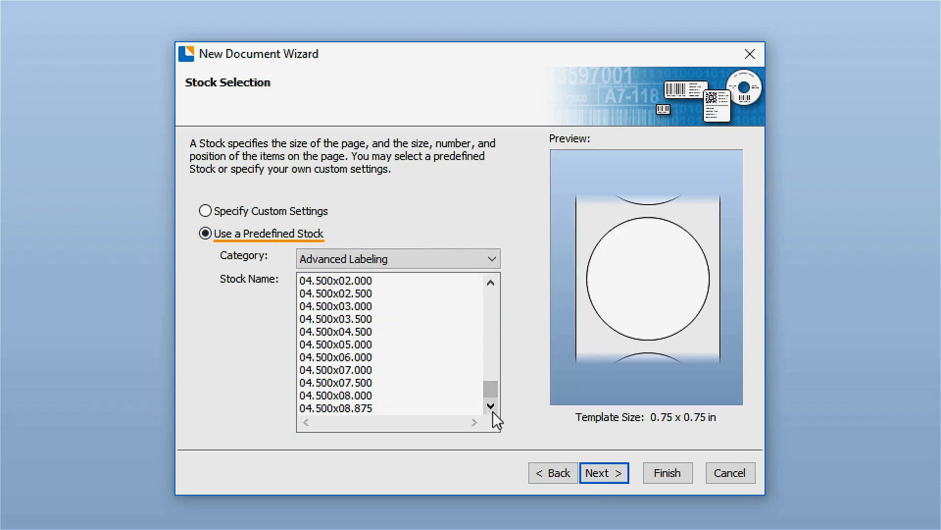
{"action": "left_click", "coordinate": [368, 293]}
{"action": "left_click", "coordinate": [611, 475]}
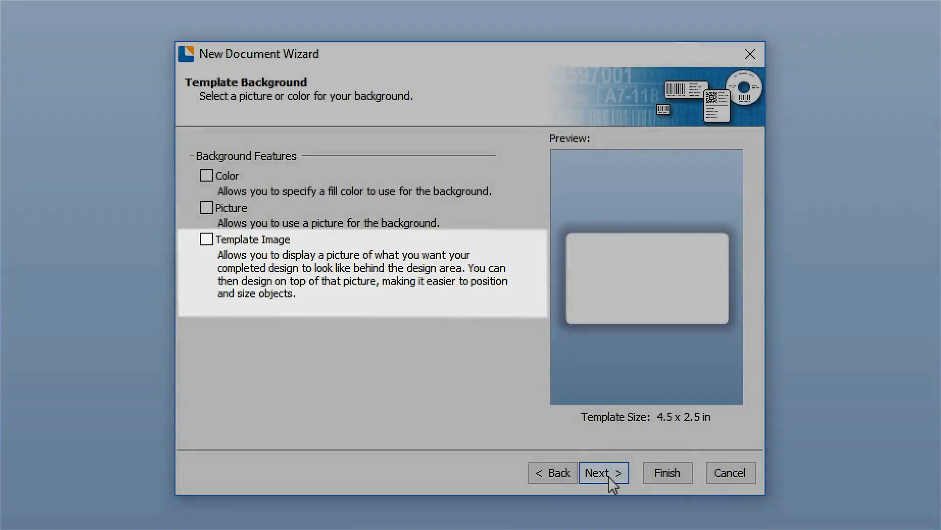
{"action": "left_click", "coordinate": [609, 476]}
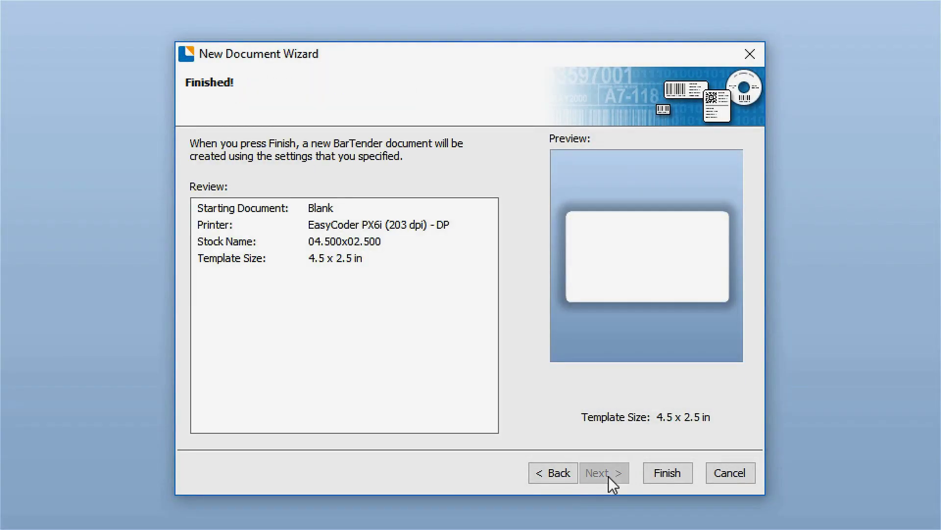
{"action": "left_click", "coordinate": [681, 475]}
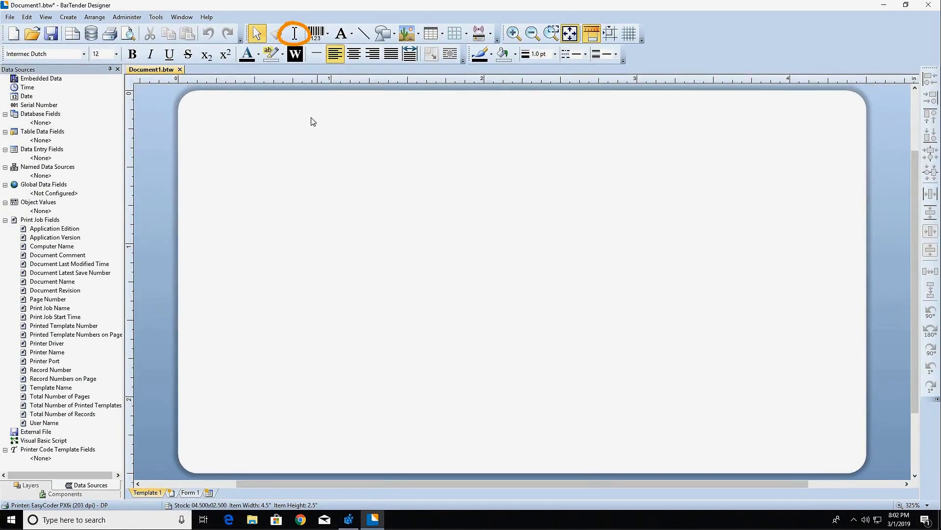
Step: Add a text object reading 'AISI 309 SS 14' in the label's right-middle area
{"action": "left_click", "coordinate": [295, 34]}
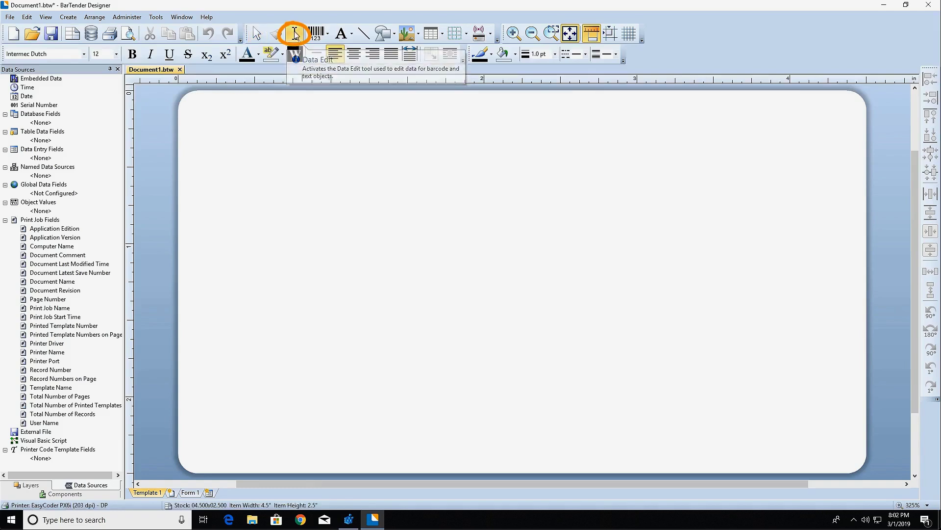
{"action": "left_click", "coordinate": [554, 207]}
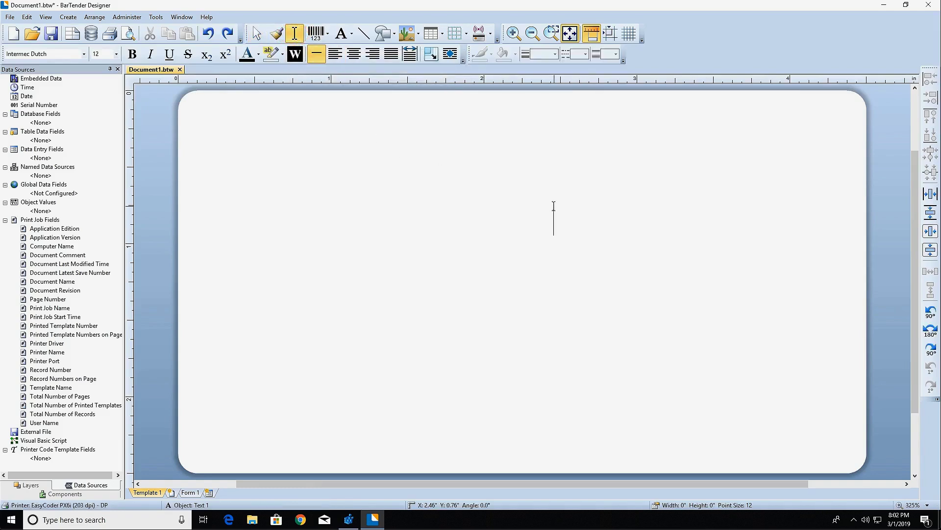
{"action": "type", "text": "AISI 30"}
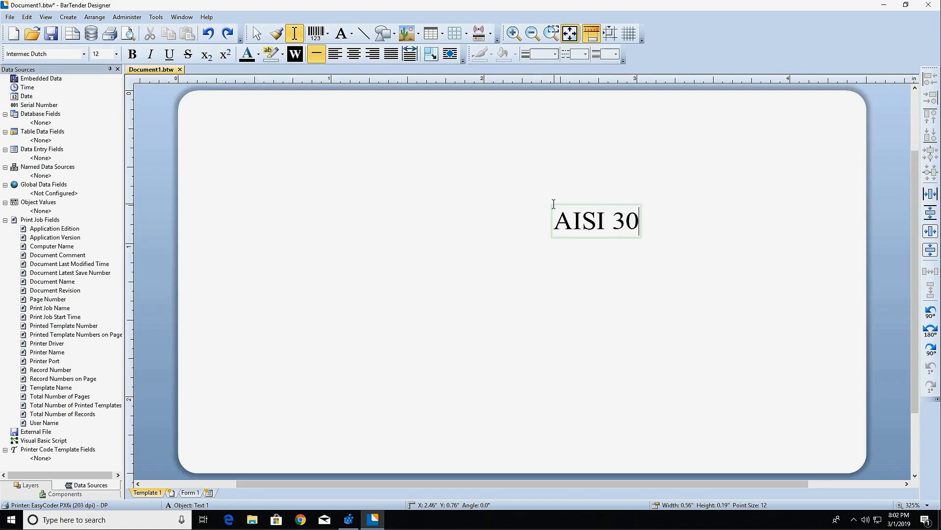
{"action": "type", "text": "9 SS 14"}
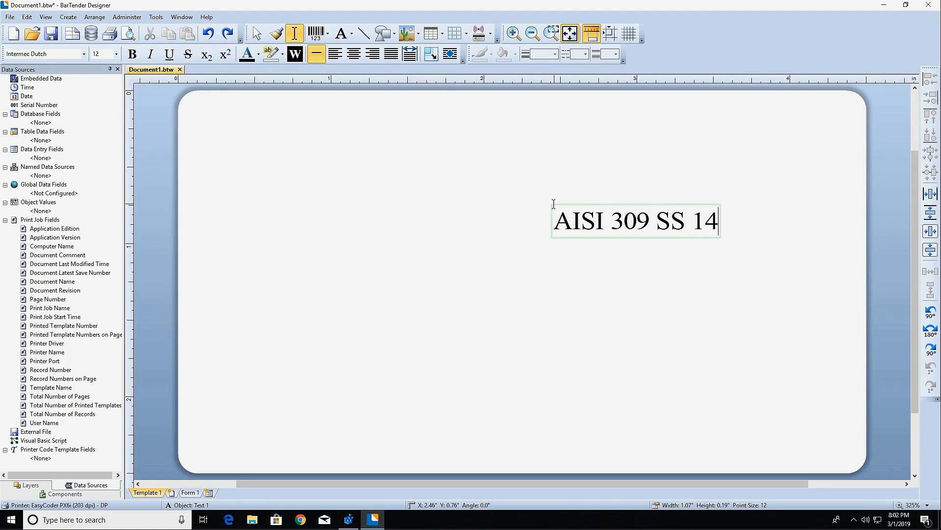
{"action": "left_click", "coordinate": [257, 35]}
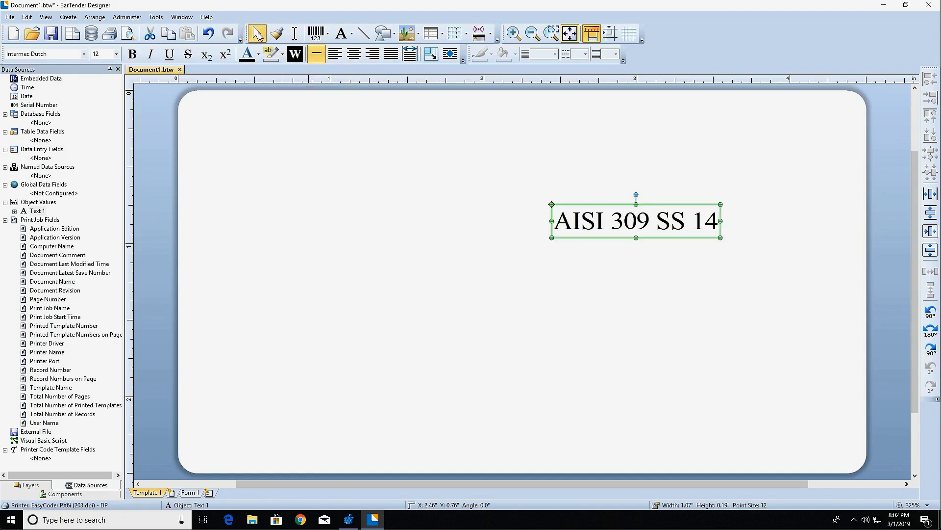
{"action": "left_click", "coordinate": [131, 56]}
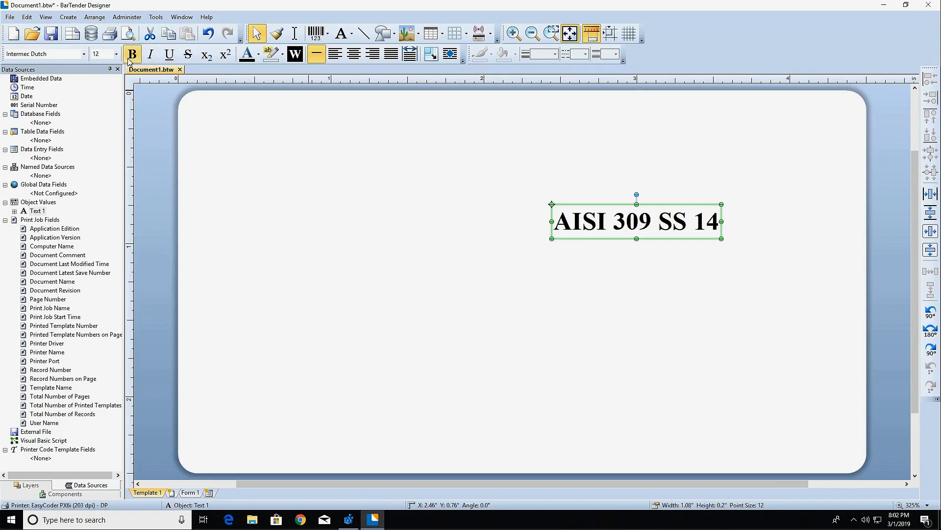
{"action": "left_click", "coordinate": [115, 53]}
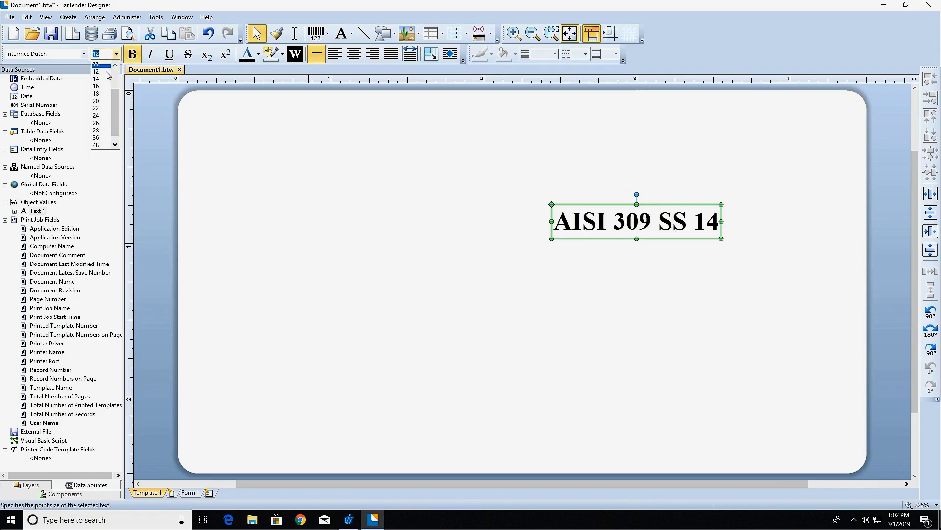
{"action": "left_click", "coordinate": [102, 87]}
{"action": "left_click", "coordinate": [85, 55]}
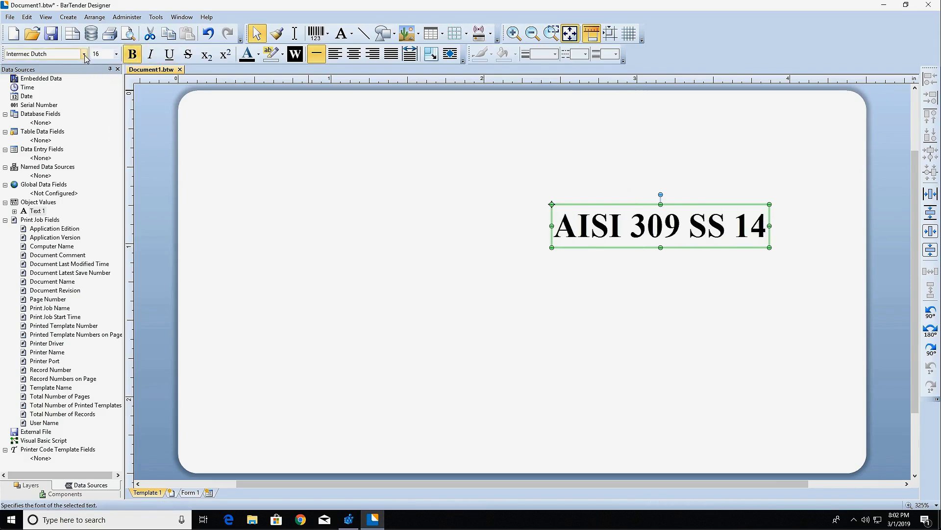
{"action": "left_click_drag", "start_coordinate": [160, 189], "coordinate": [161, 67]}
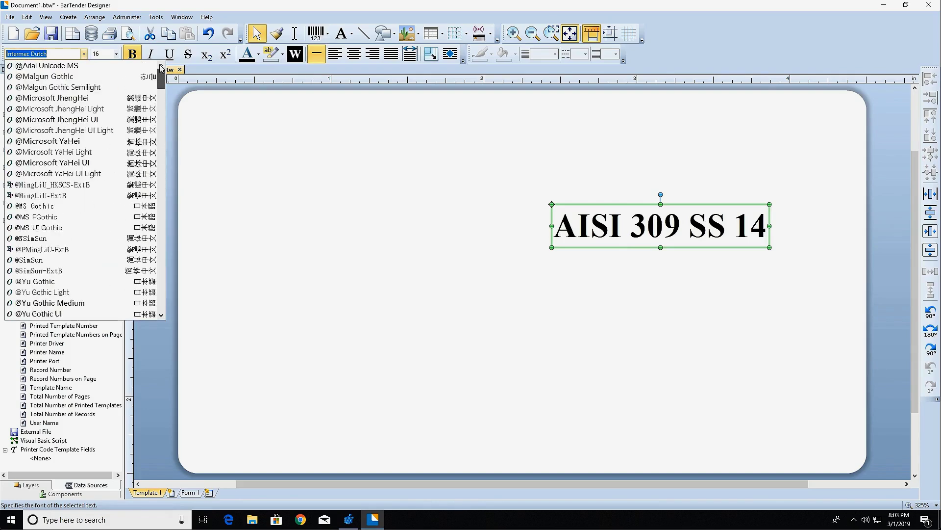
{"action": "left_click", "coordinate": [89, 67]}
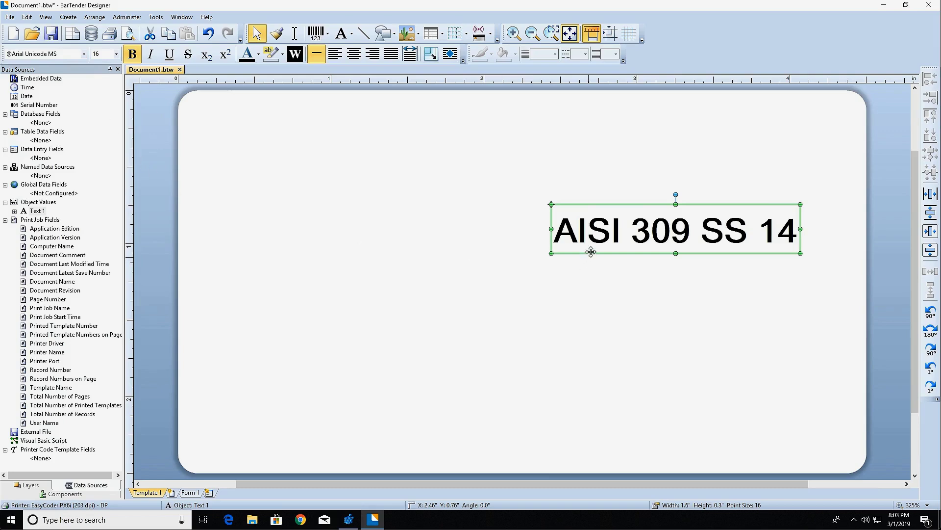
Step: Enlarge and widen the grade text and move it to the label's top-right
{"action": "left_click_drag", "start_coordinate": [577, 205], "coordinate": [541, 160]}
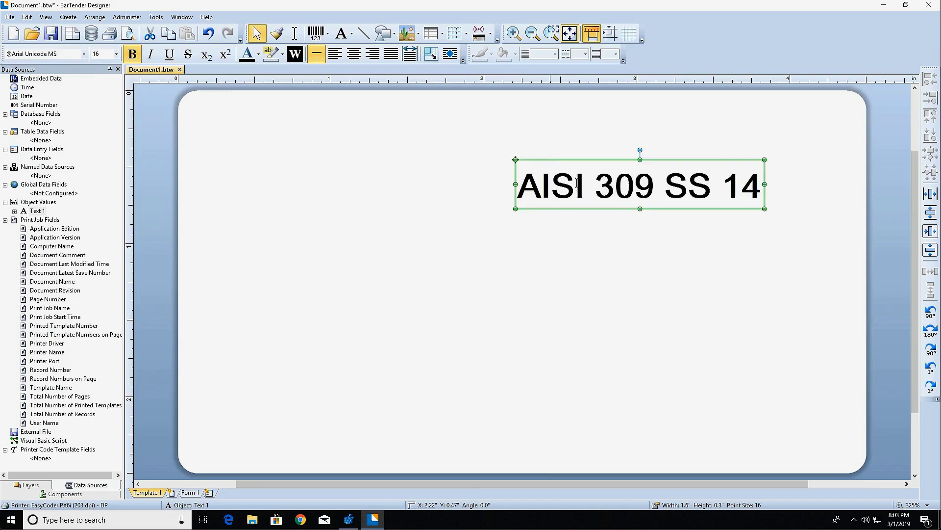
{"action": "left_click_drag", "start_coordinate": [765, 184], "coordinate": [832, 184]}
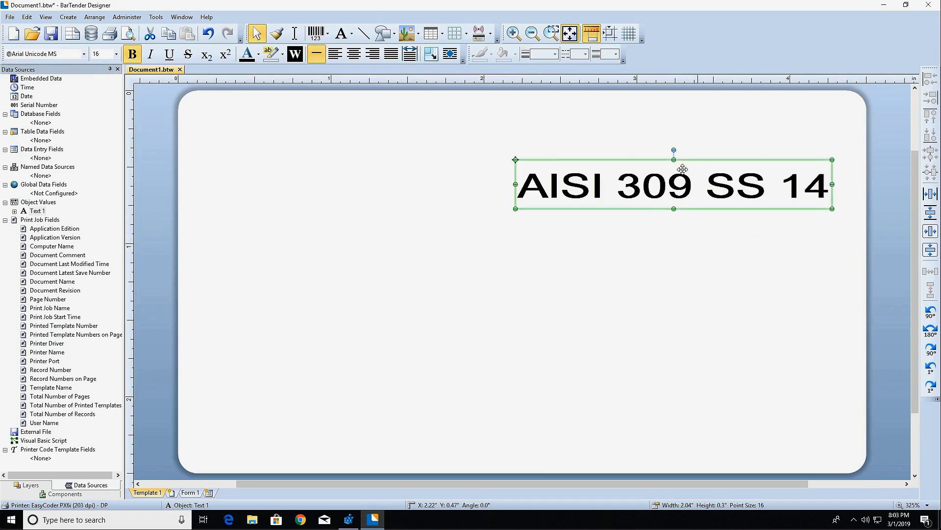
{"action": "left_click_drag", "start_coordinate": [674, 160], "coordinate": [673, 130]}
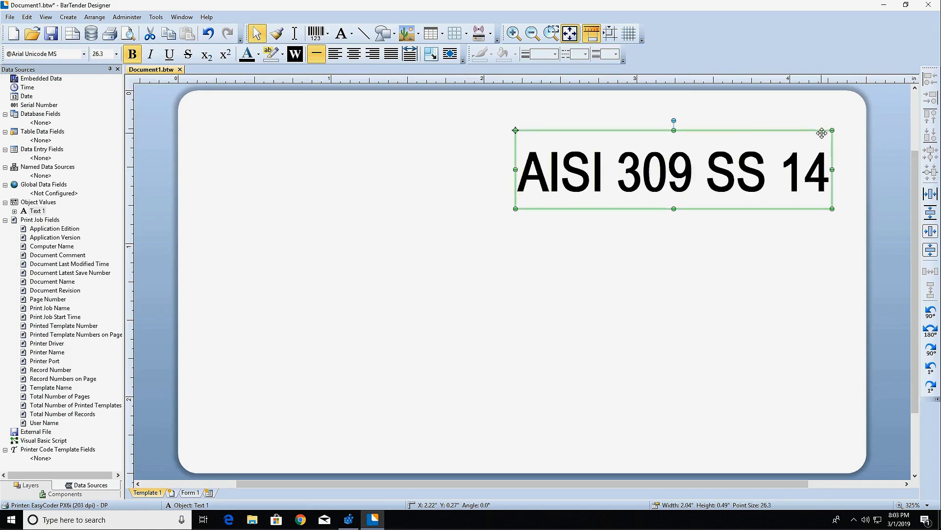
{"action": "left_click_drag", "start_coordinate": [832, 131], "coordinate": [843, 116]}
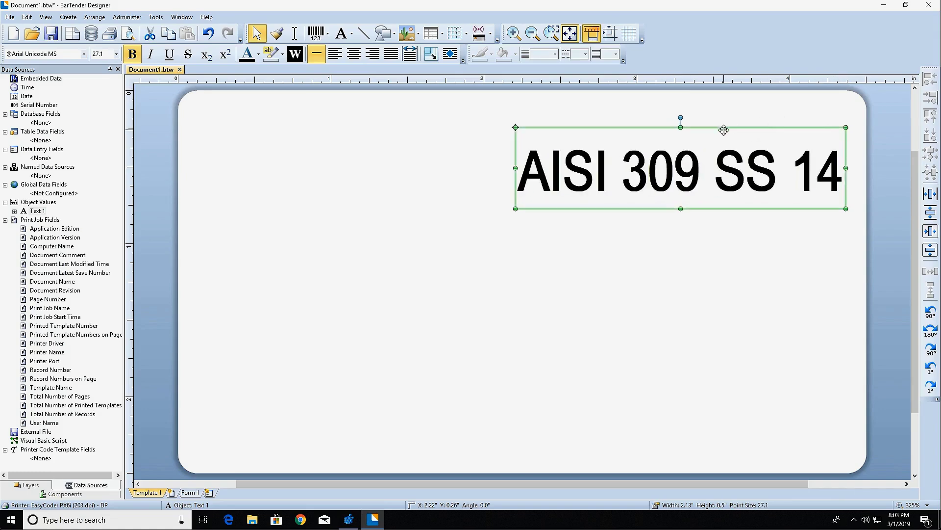
{"action": "left_click_drag", "start_coordinate": [726, 130], "coordinate": [724, 103]}
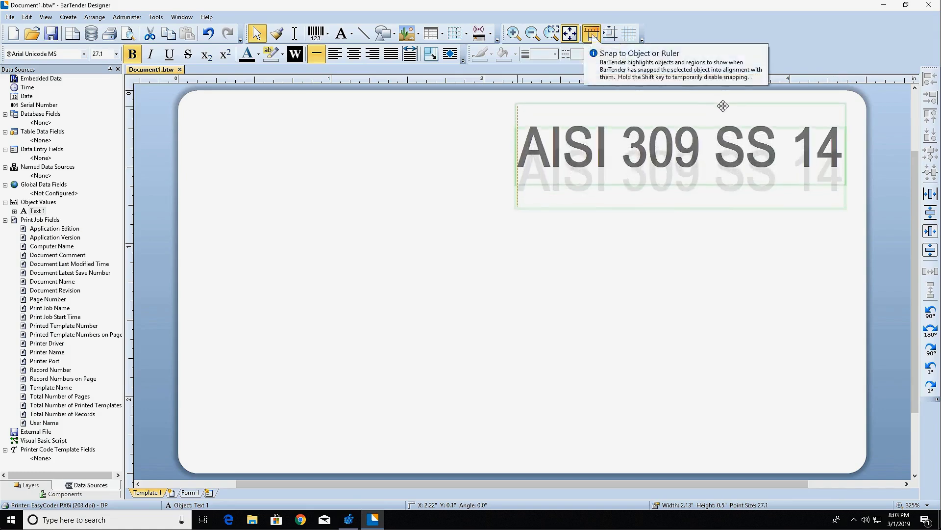
{"action": "left_click", "coordinate": [396, 269]}
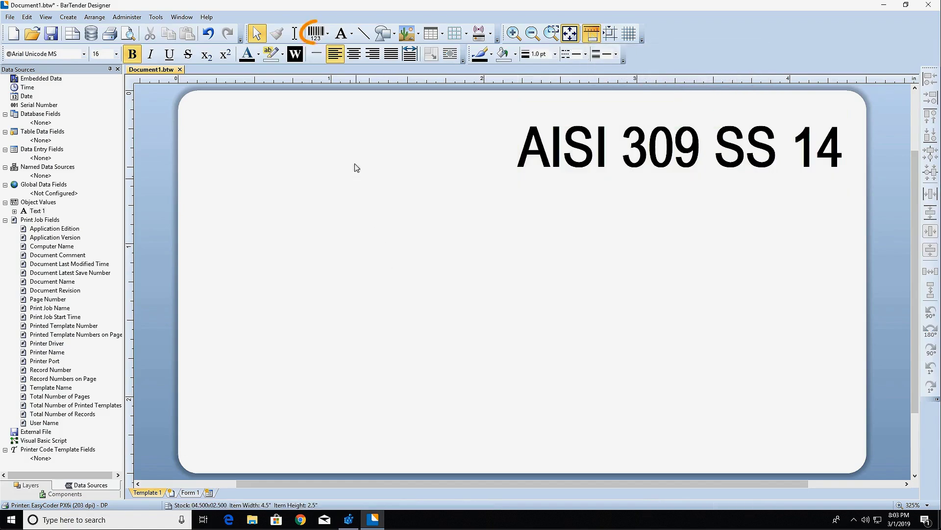
Step: Pick a symbology from the GS1 categories and place a 12345678 barcode below the heading
{"action": "left_click", "coordinate": [328, 39]}
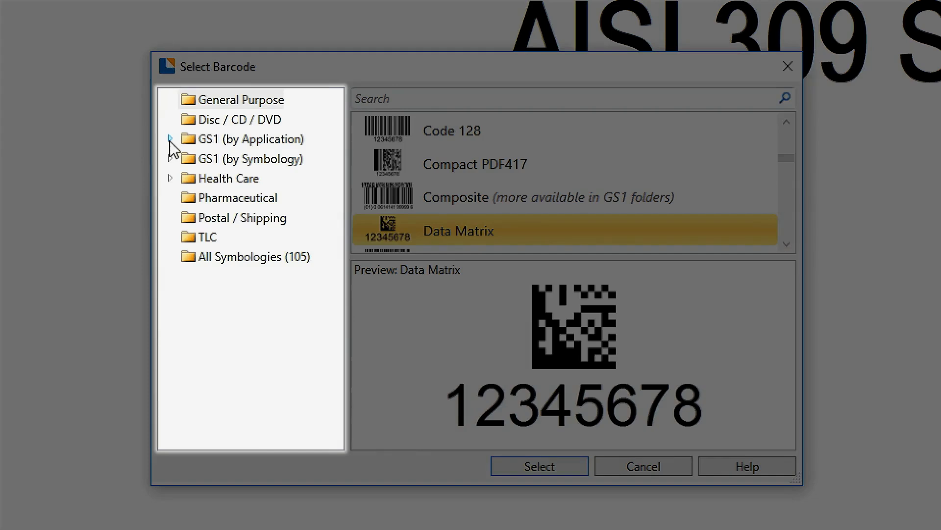
{"action": "left_click", "coordinate": [170, 140]}
{"action": "left_click", "coordinate": [170, 277]}
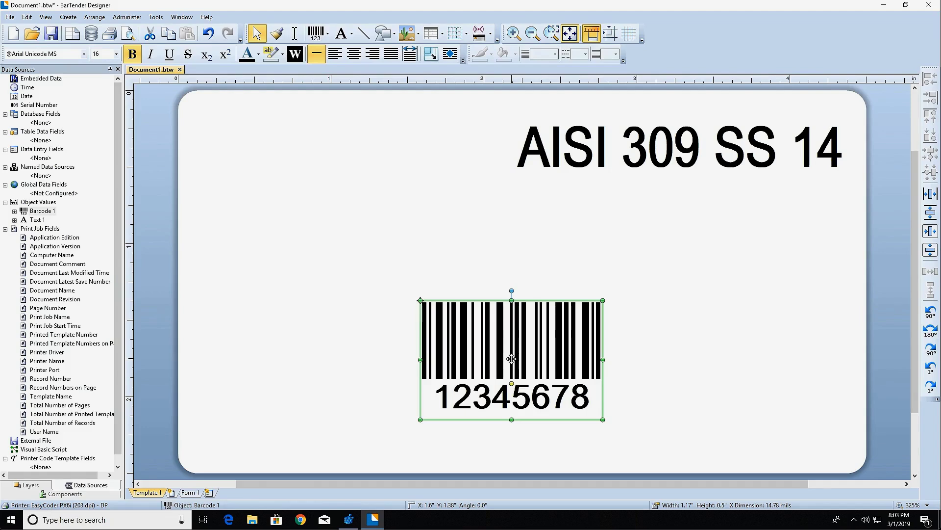
{"action": "right_click", "coordinate": [461, 313]}
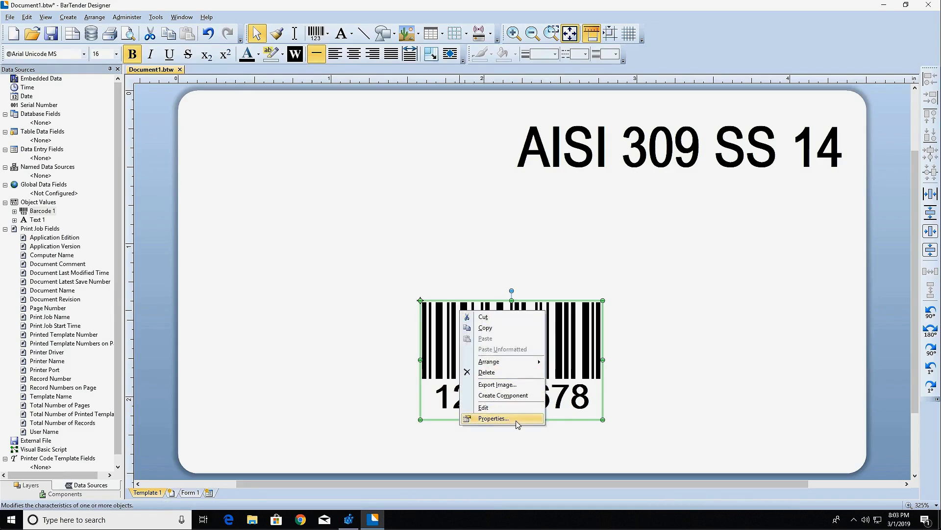
{"action": "left_click", "coordinate": [495, 418]}
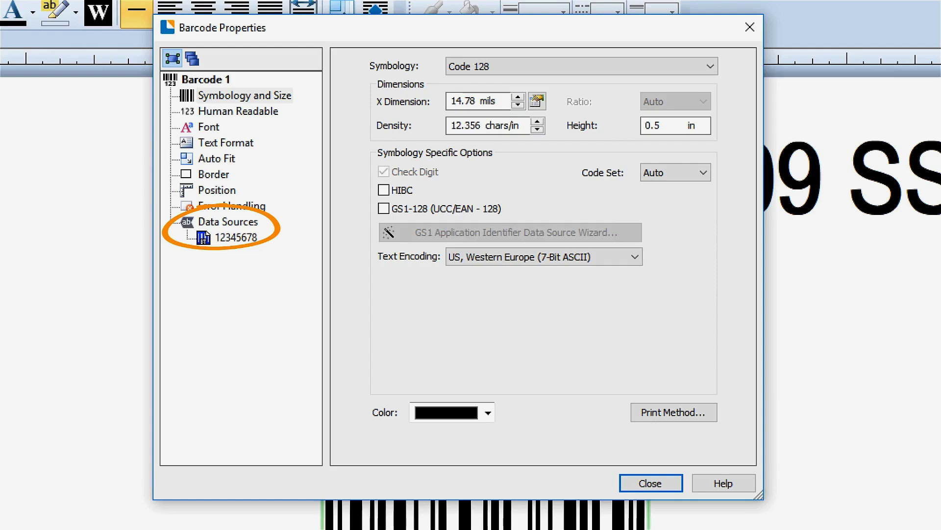
{"action": "left_click", "coordinate": [236, 237]}
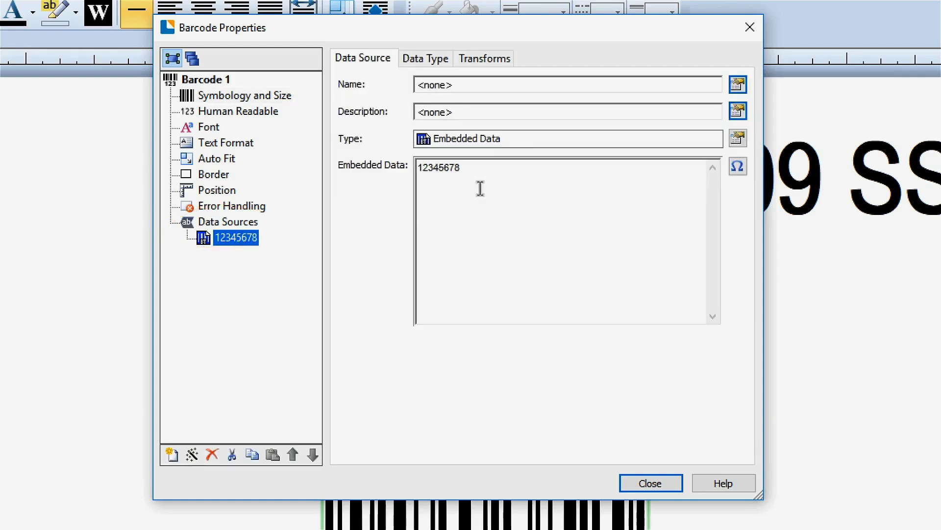
{"action": "left_click_drag", "start_coordinate": [477, 168], "coordinate": [368, 172]}
{"action": "type", "text": "10009874560012"}
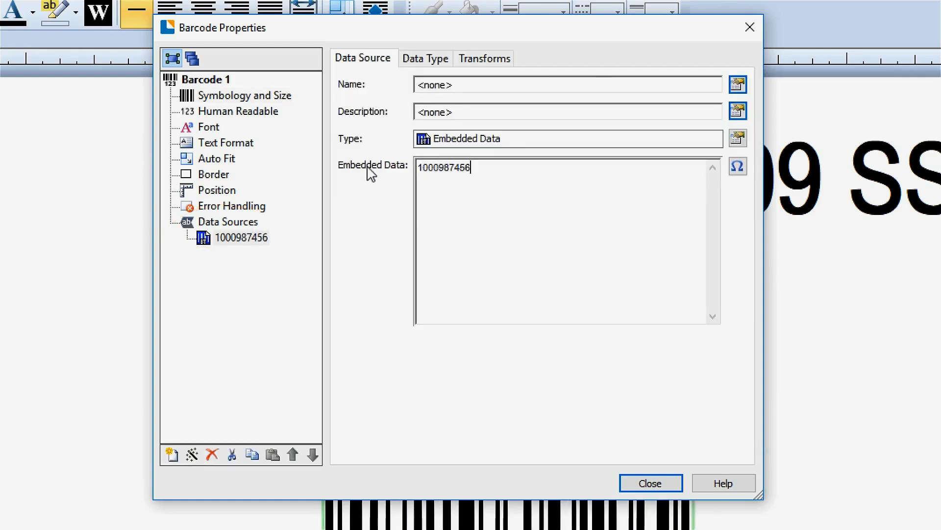
{"action": "left_click", "coordinate": [648, 483]}
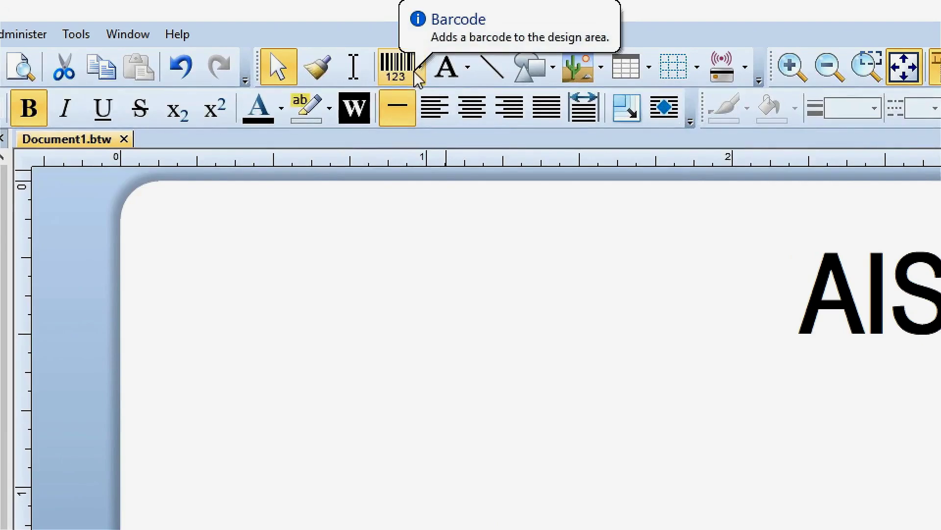
Step: Place a Data Matrix barcode from More Barcodes on the label's upper left
{"action": "left_click", "coordinate": [415, 72]}
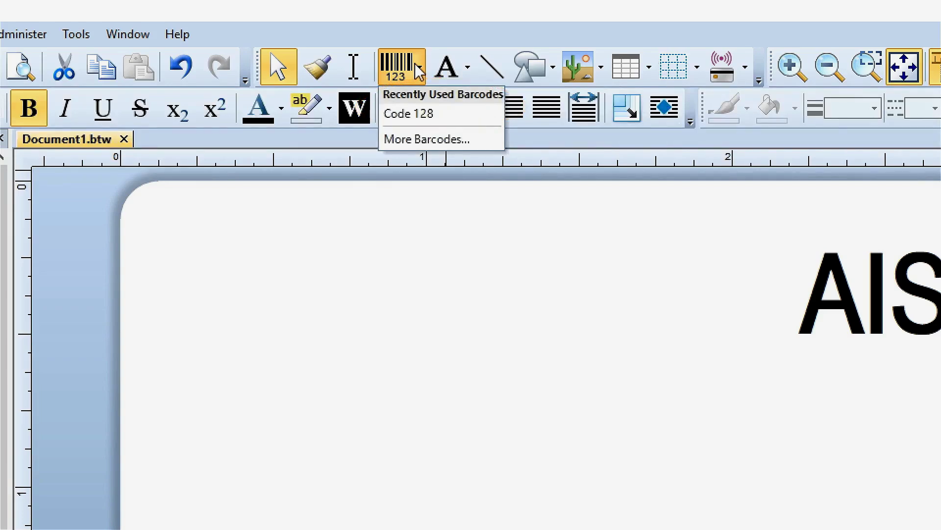
{"action": "left_click", "coordinate": [488, 139]}
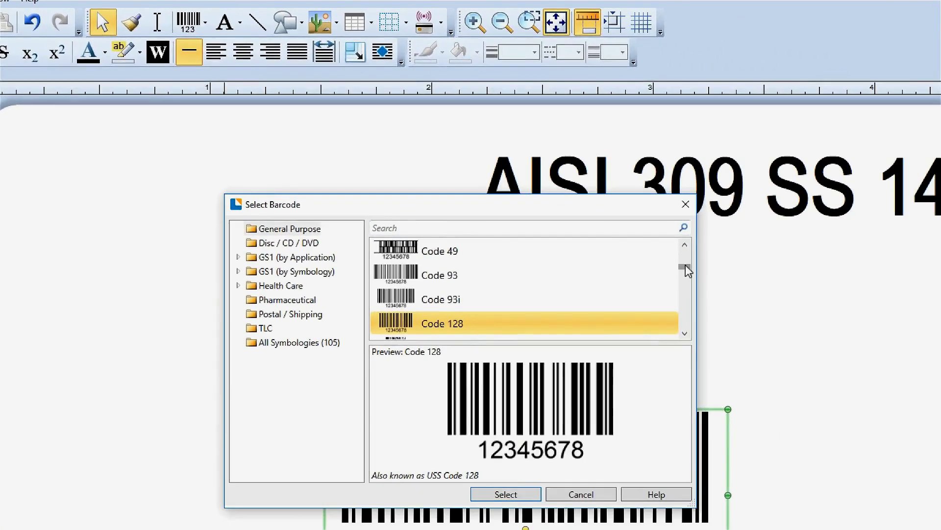
{"action": "left_click_drag", "start_coordinate": [686, 265], "coordinate": [686, 271]}
{"action": "left_click", "coordinate": [466, 278]}
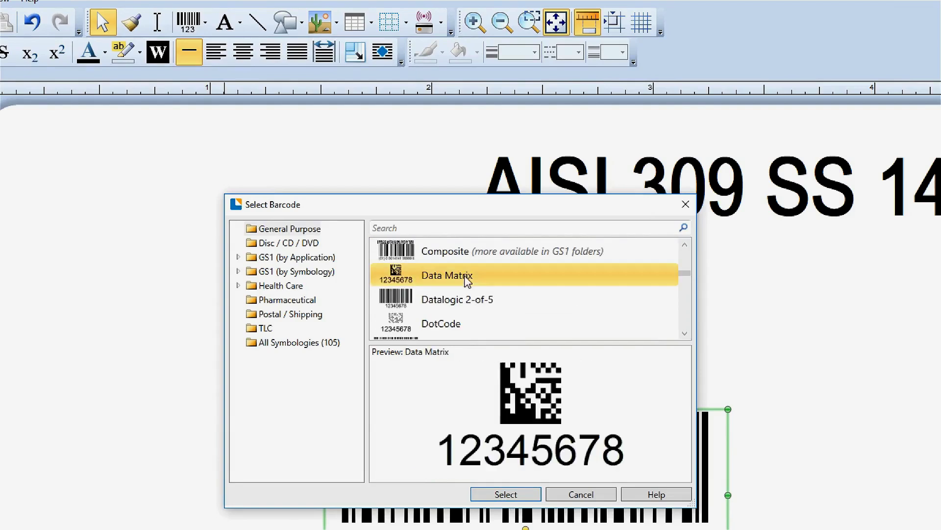
{"action": "left_click", "coordinate": [507, 497]}
{"action": "left_click", "coordinate": [146, 270]}
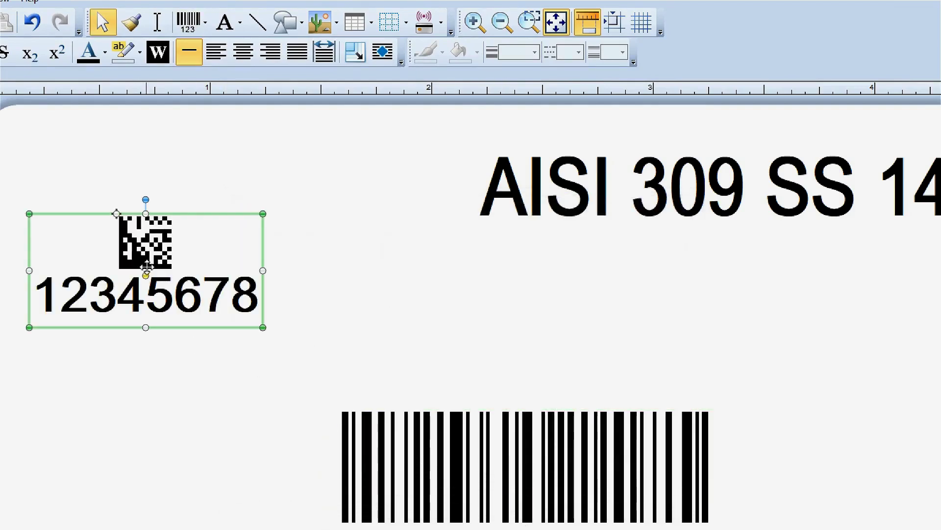
Step: Set the Data Matrix human-readable visibility to None
{"action": "right_click", "coordinate": [179, 239]}
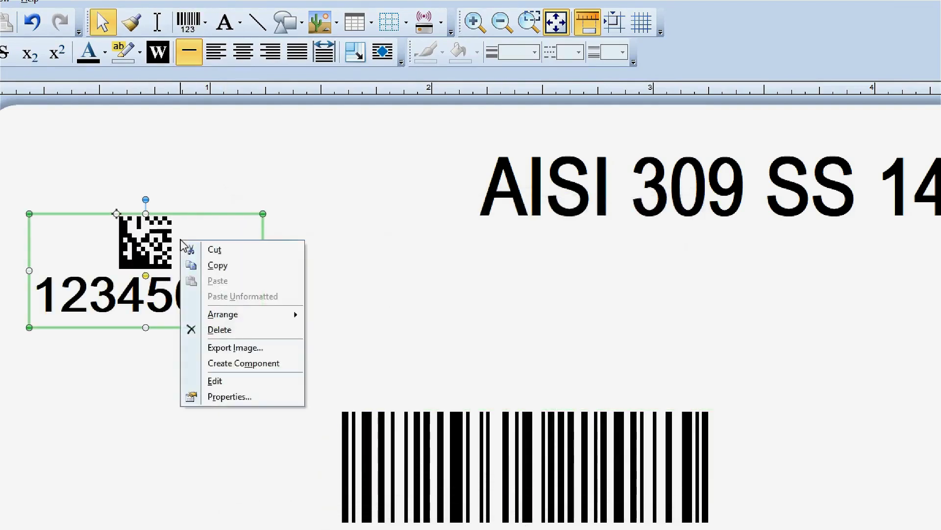
{"action": "left_click", "coordinate": [236, 397]}
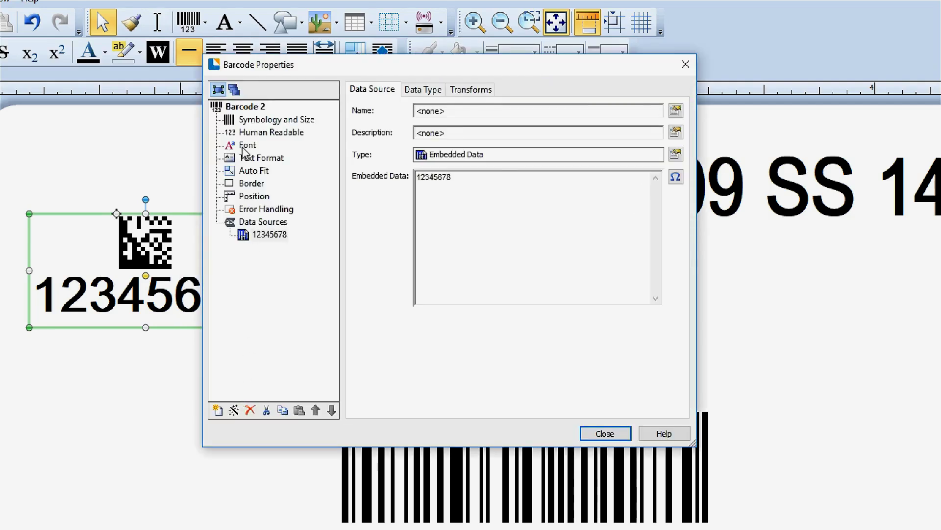
{"action": "left_click", "coordinate": [246, 146]}
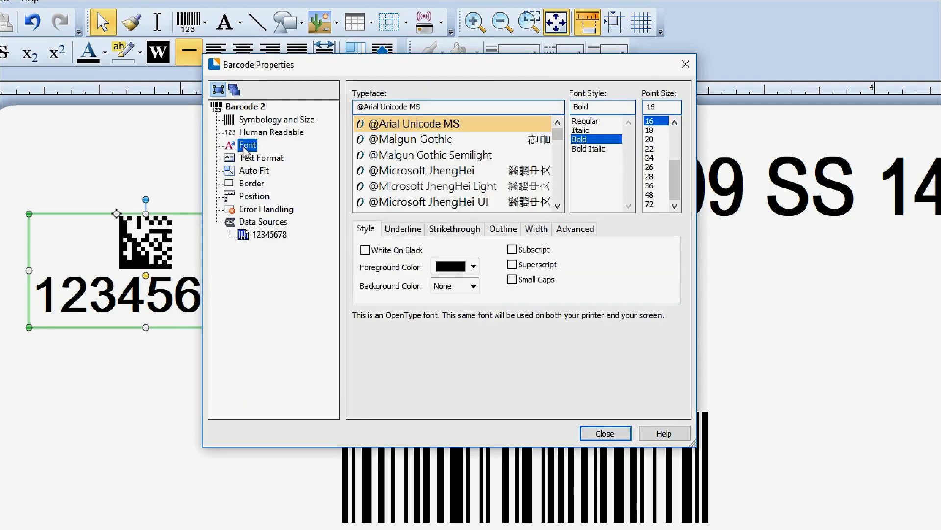
{"action": "left_click", "coordinate": [290, 139]}
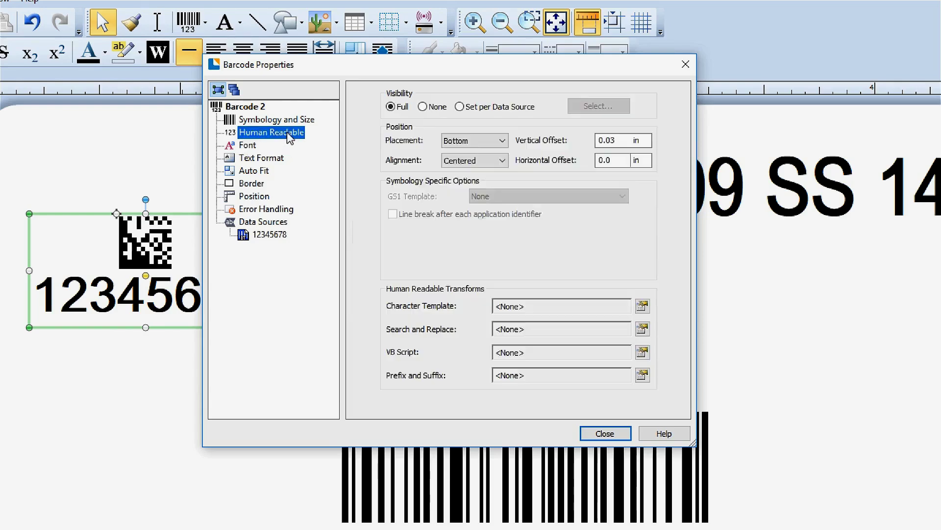
{"action": "left_click", "coordinate": [423, 107]}
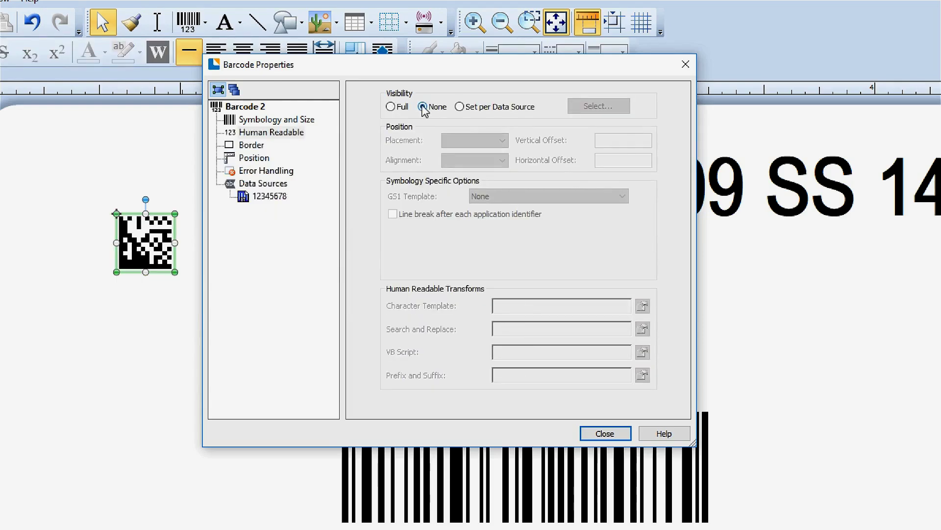
Step: Raise the Data Matrix X dimension to 39.41 mils and move it above the linear barcode
{"action": "left_click", "coordinate": [290, 122]}
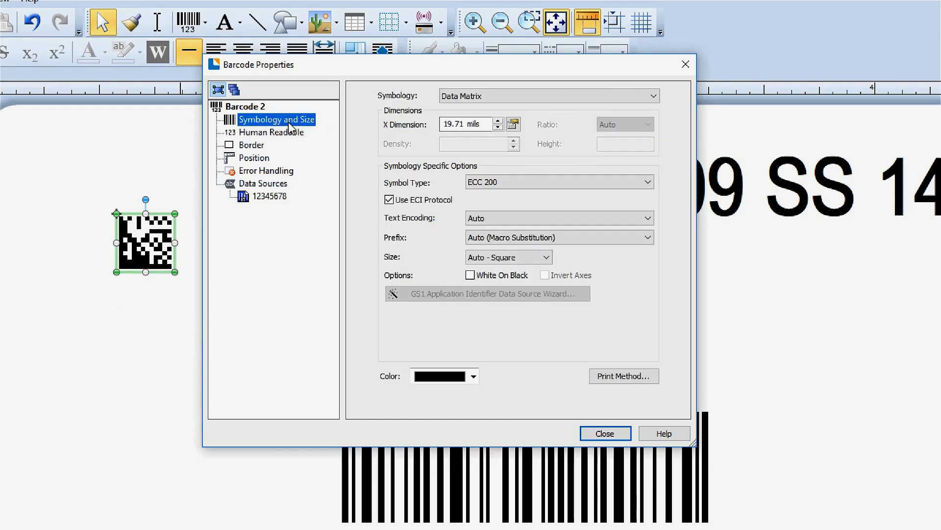
{"action": "left_click", "coordinate": [497, 120]}
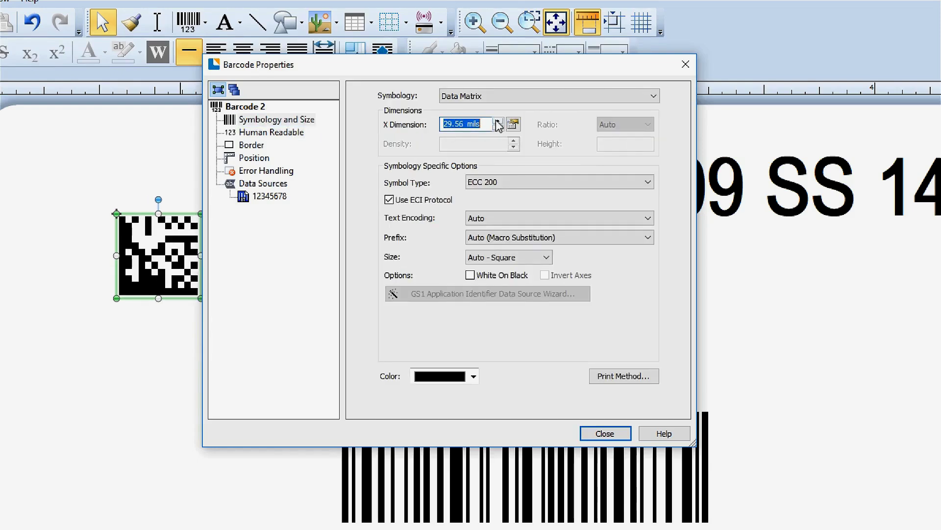
{"action": "left_click", "coordinate": [498, 121]}
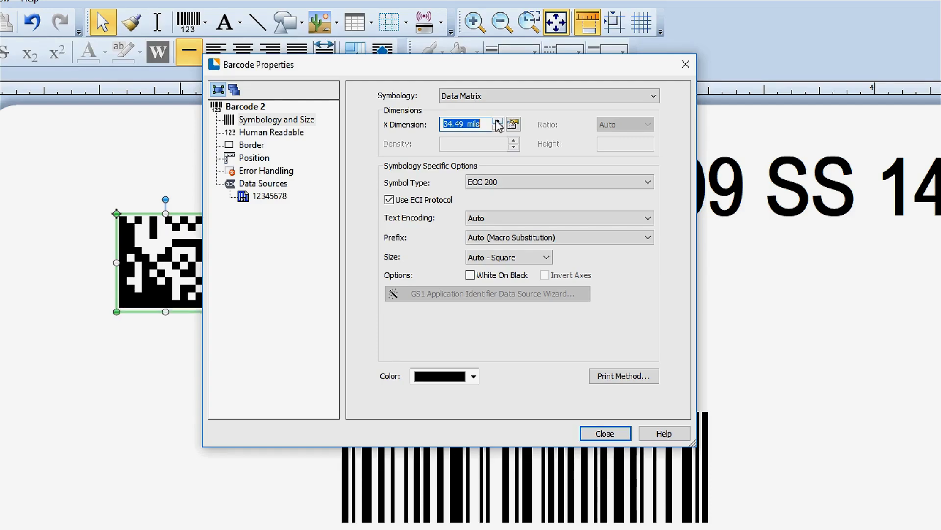
{"action": "left_click", "coordinate": [597, 433]}
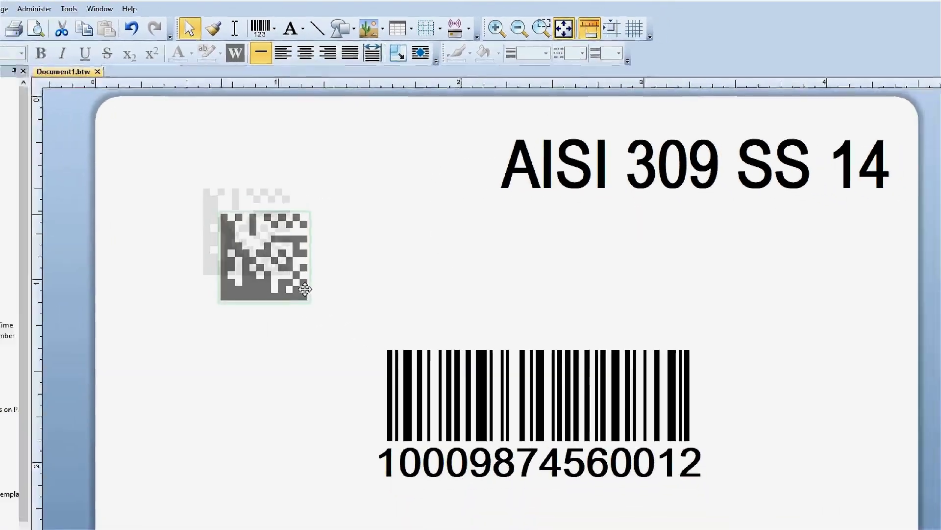
{"action": "left_click_drag", "start_coordinate": [334, 229], "coordinate": [396, 274]}
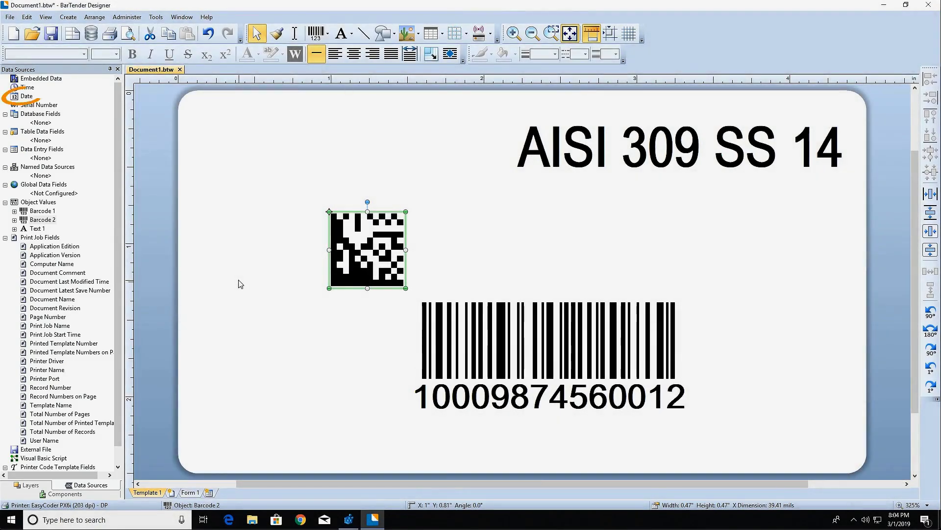
Step: Add a 3/1/2019 date beside the heading and shift the linear barcode lower
{"action": "left_click_drag", "start_coordinate": [27, 96], "coordinate": [410, 120]}
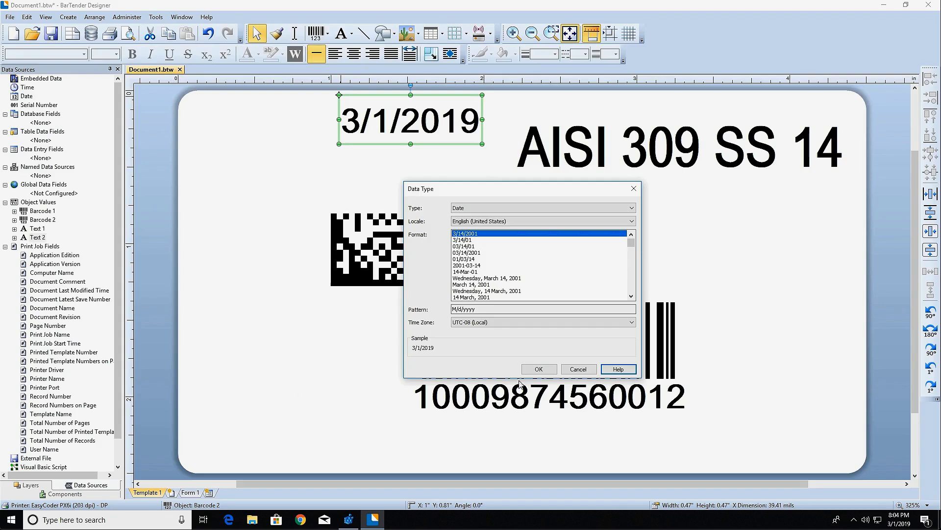
{"action": "left_click", "coordinate": [539, 368]}
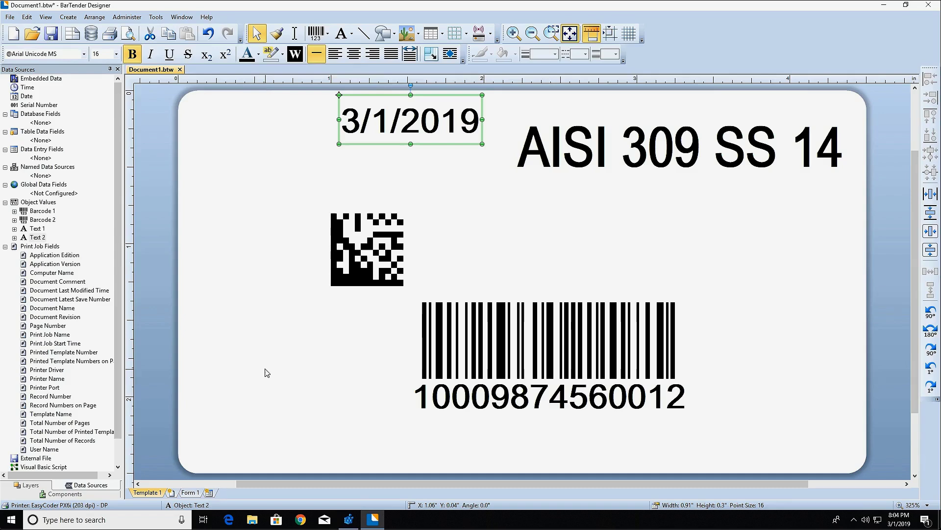
{"action": "left_click_drag", "start_coordinate": [469, 367], "coordinate": [469, 401]}
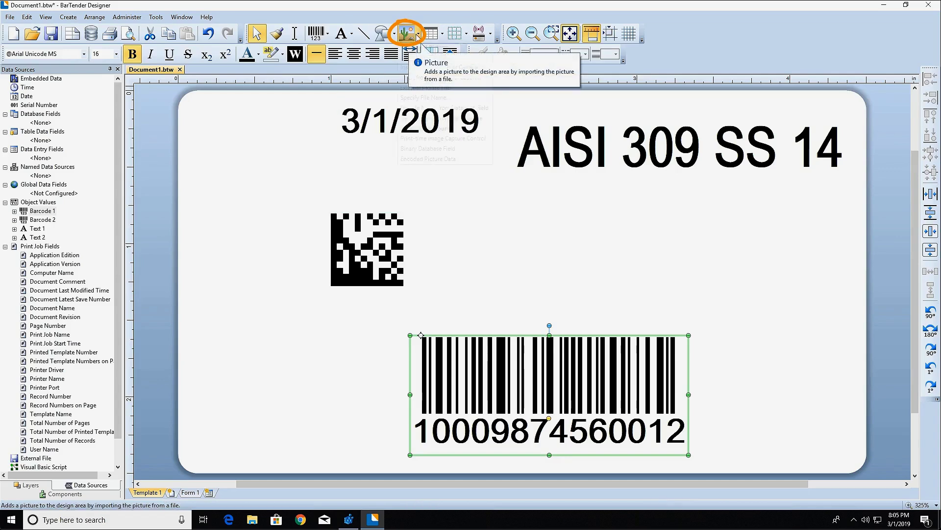
Step: Insert NatSteelIncLogo.png and size it into the label's top-left corner
{"action": "left_click", "coordinate": [418, 37]}
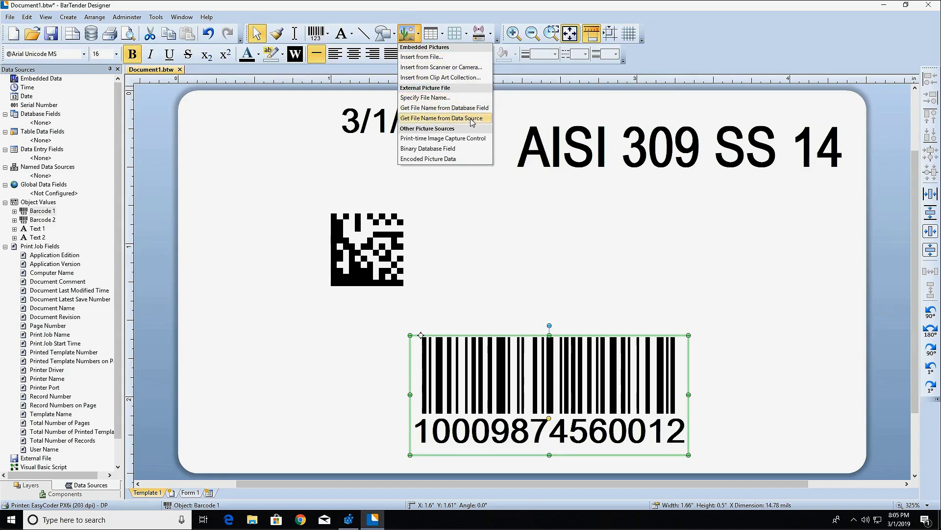
{"action": "left_click", "coordinate": [468, 63]}
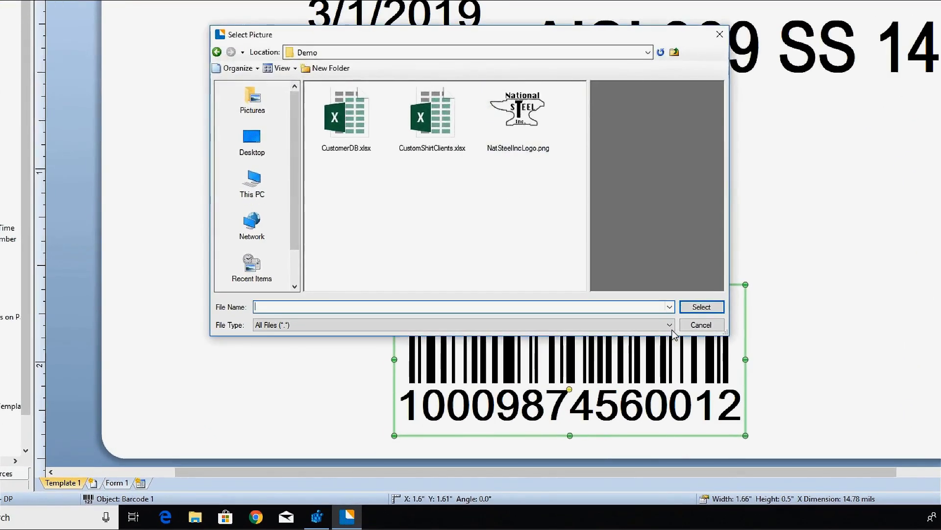
{"action": "left_click", "coordinate": [628, 367]}
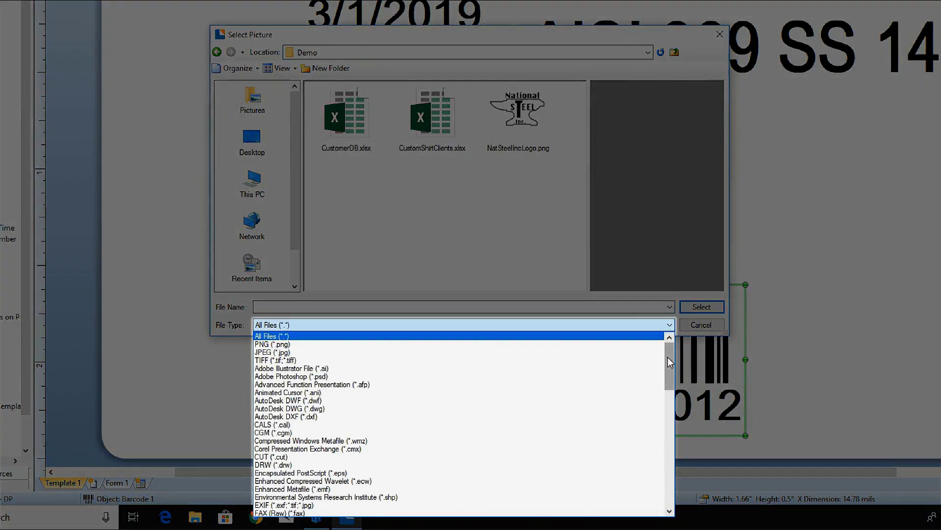
{"action": "mouse_move", "coordinate": [669, 357]}
{"action": "left_mouse_down"}
{"action": "mouse_move", "coordinate": [670, 491]}
{"action": "mouse_move", "coordinate": [662, 336]}
{"action": "left_mouse_up"}
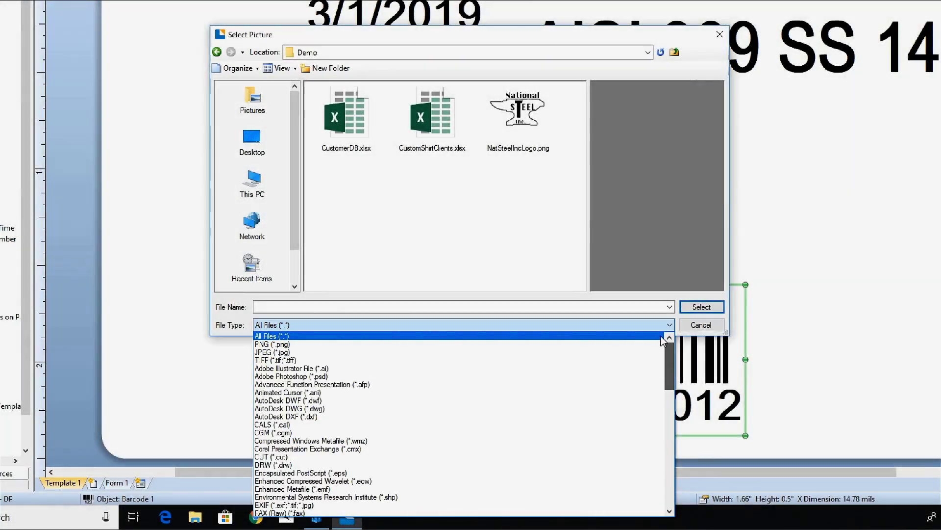
{"action": "left_click", "coordinate": [525, 140]}
{"action": "left_click", "coordinate": [524, 114]}
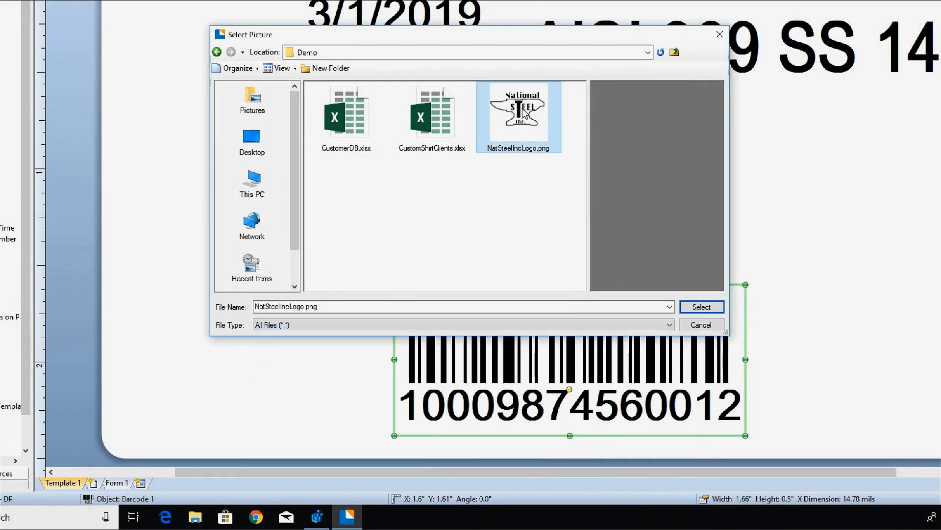
{"action": "left_click", "coordinate": [685, 306]}
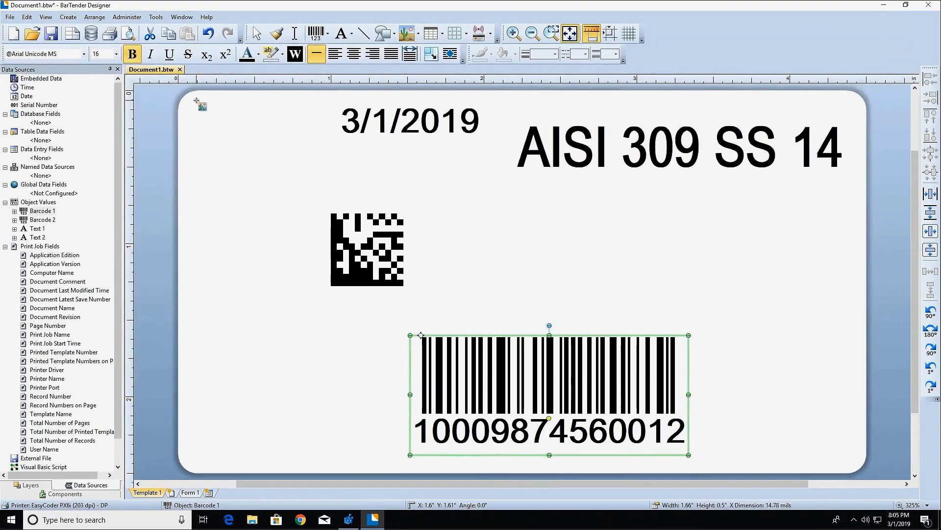
{"action": "mouse_move", "coordinate": [194, 98]}
{"action": "left_mouse_down"}
{"action": "mouse_move", "coordinate": [272, 175]}
{"action": "mouse_move", "coordinate": [301, 185]}
{"action": "left_mouse_up"}
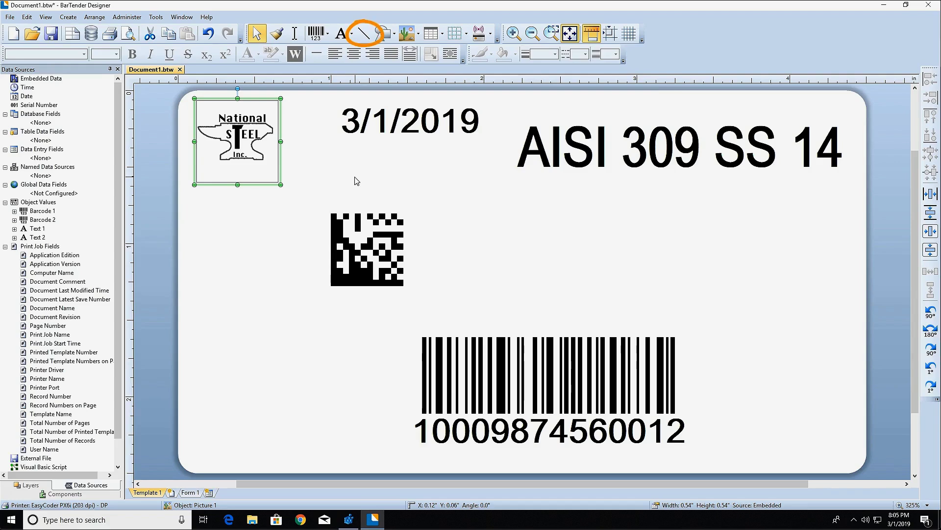
Step: Draw two full-width horizontal lines and a vertical divider from the label top
{"action": "left_click", "coordinate": [365, 37]}
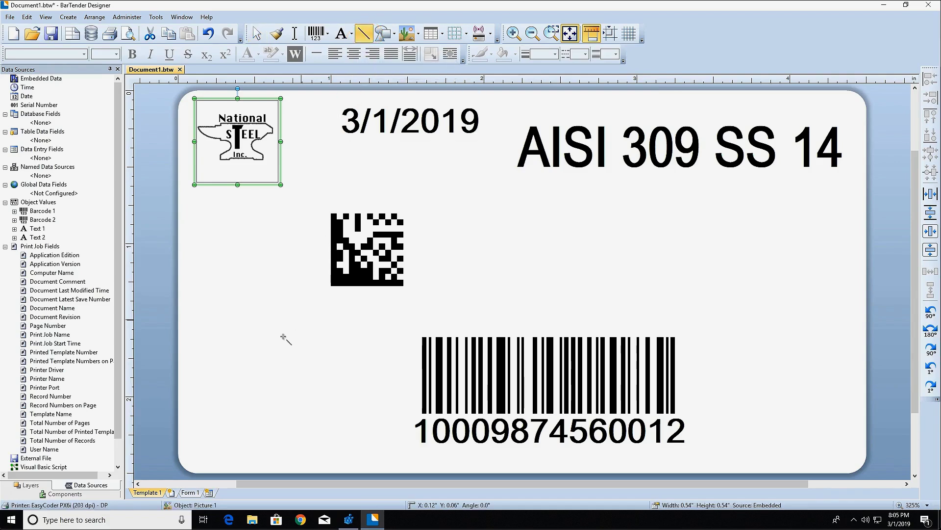
{"action": "left_click_drag", "start_coordinate": [179, 320], "coordinate": [868, 310]}
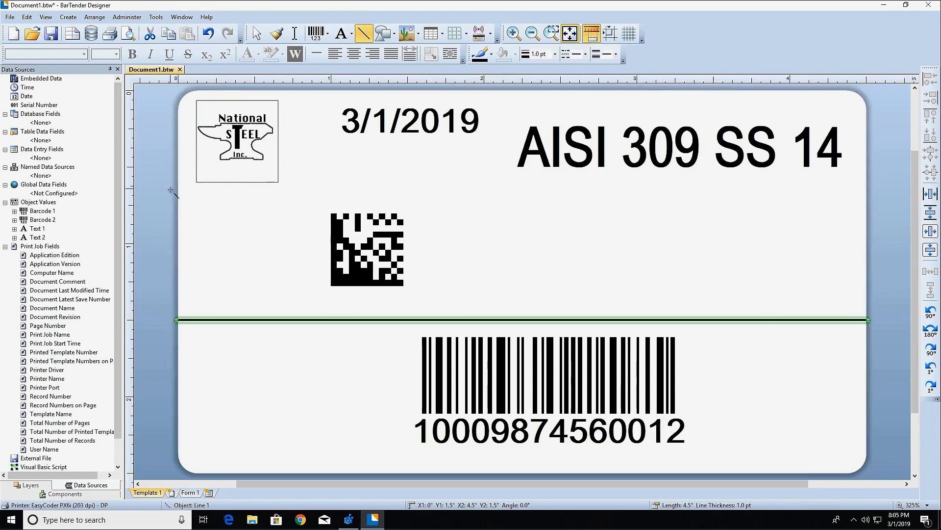
{"action": "left_click_drag", "start_coordinate": [181, 190], "coordinate": [867, 190]}
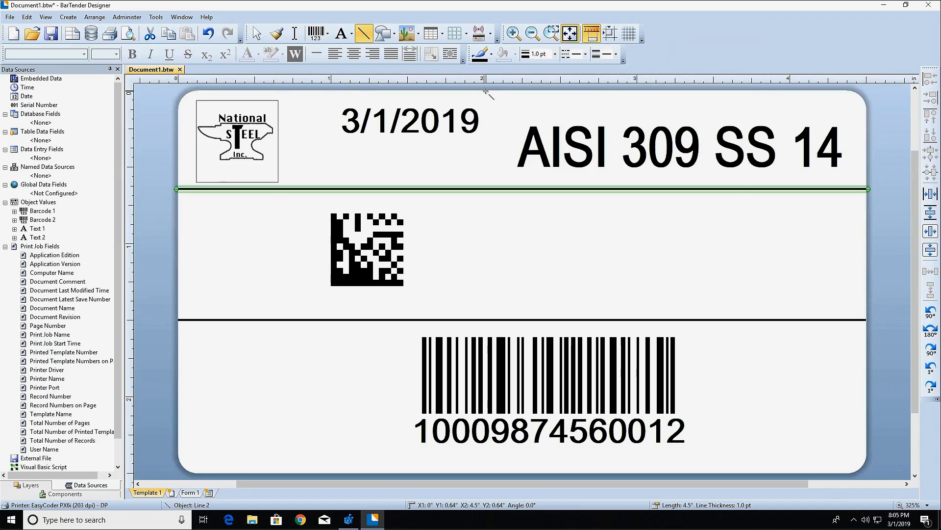
{"action": "left_click_drag", "start_coordinate": [484, 90], "coordinate": [490, 321]}
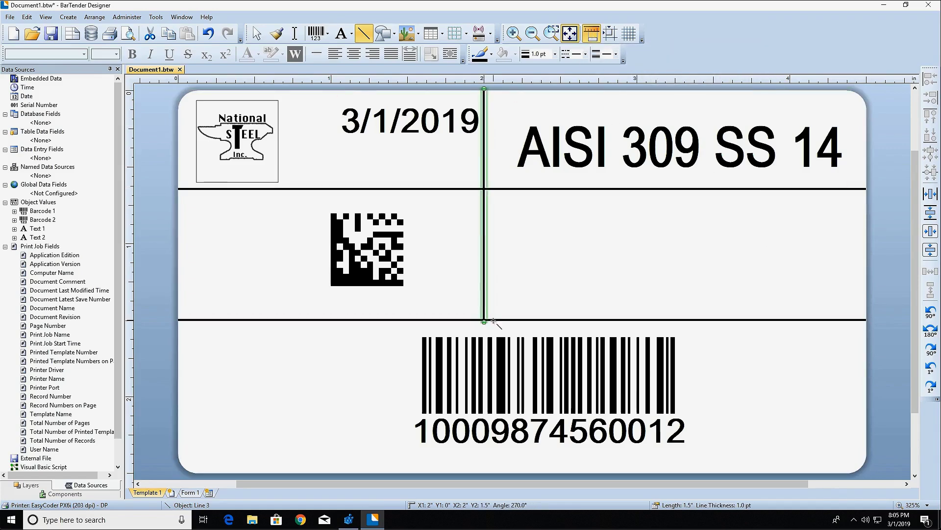
Step: Nudge the vertical divider right and make all three divider lines 2.0 pt thick
{"action": "left_click", "coordinate": [256, 35]}
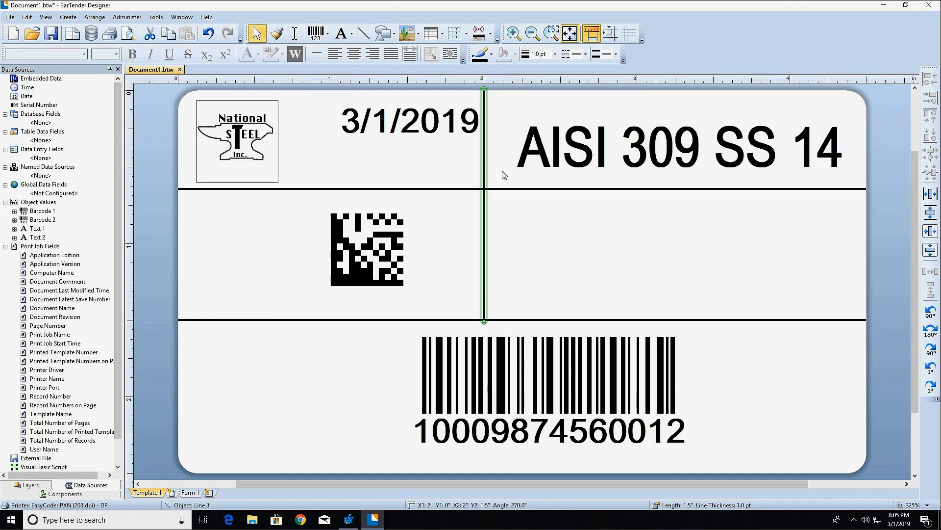
{"action": "mouse_move", "coordinate": [482, 169]}
{"action": "left_mouse_down"}
{"action": "mouse_move", "coordinate": [489, 169]}
{"action": "mouse_move", "coordinate": [460, 197]}
{"action": "left_mouse_up"}
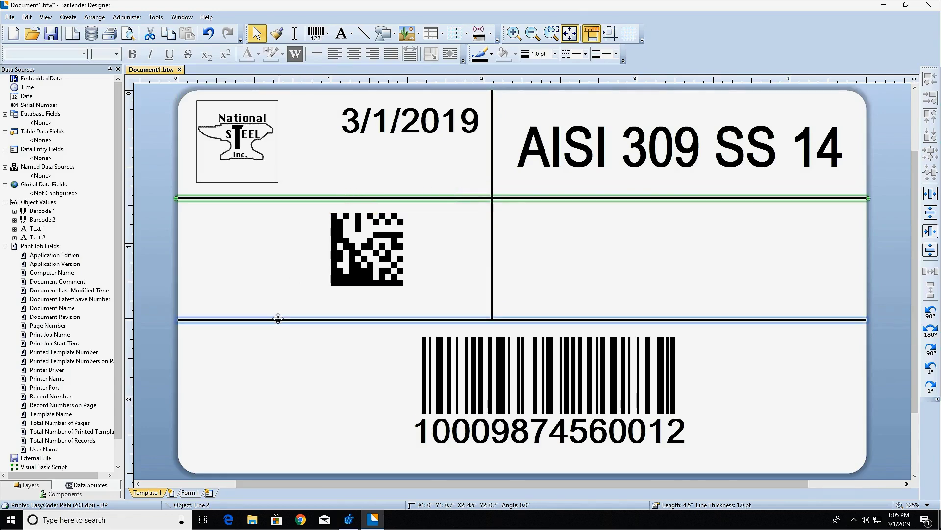
{"action": "left_click", "coordinate": [491, 257]}
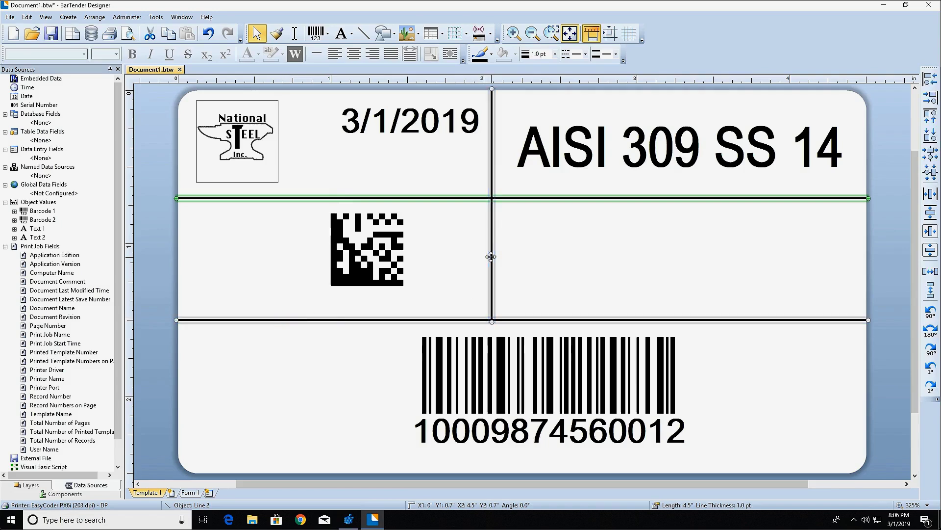
{"action": "left_click", "coordinate": [555, 54]}
{"action": "left_click", "coordinate": [544, 79]}
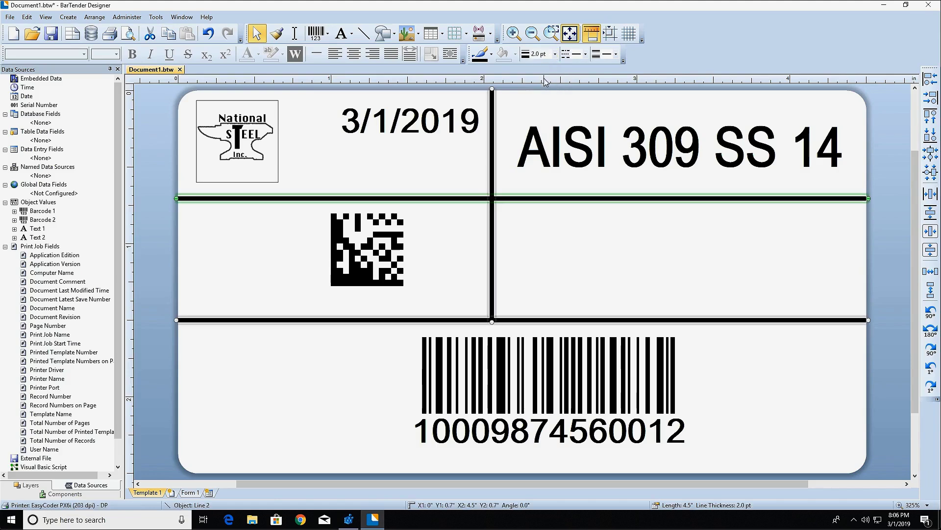
{"action": "left_click", "coordinate": [294, 33]}
Step: Add 'PO: 1104' and 'GTIN:' text objects and set GTIN: to font size 10
{"action": "left_click", "coordinate": [184, 223]}
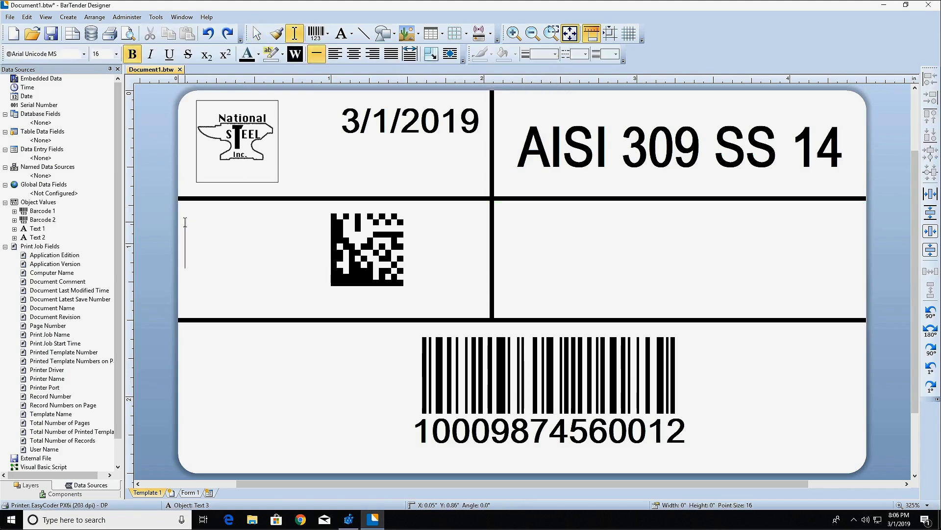
{"action": "type", "text": "PO: 1104"}
{"action": "left_click", "coordinate": [193, 352]}
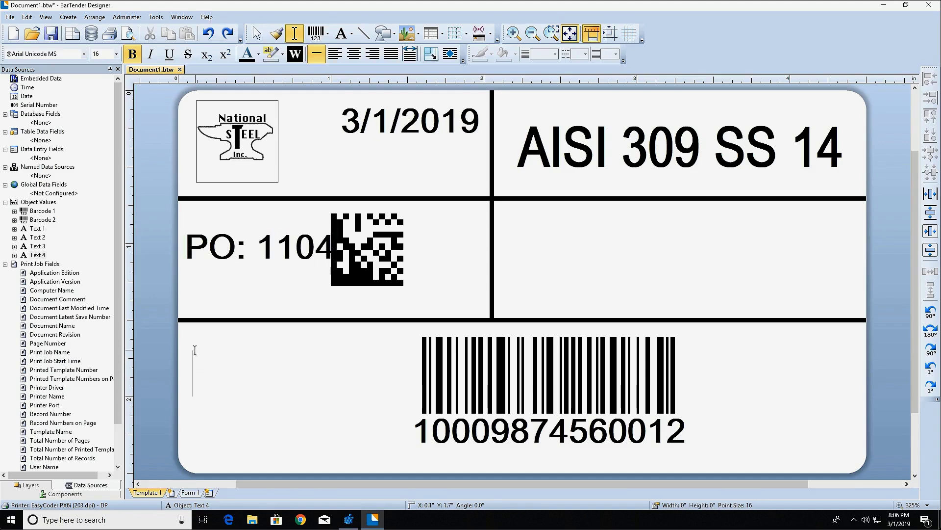
{"action": "type", "text": "GTIN:"}
{"action": "left_click", "coordinate": [259, 35]}
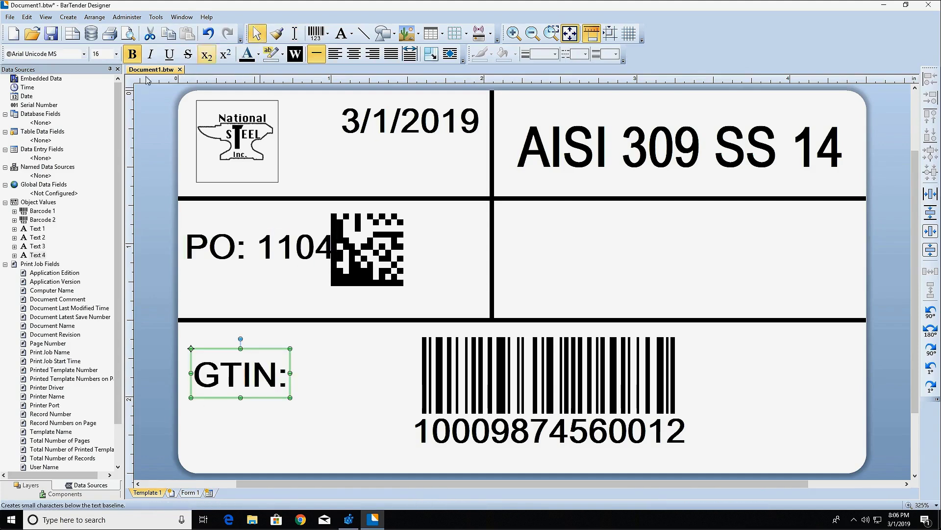
{"action": "left_click", "coordinate": [115, 53]}
{"action": "scroll", "coordinate": [118, 98], "scroll_direction": "up", "scroll_amount": 2}
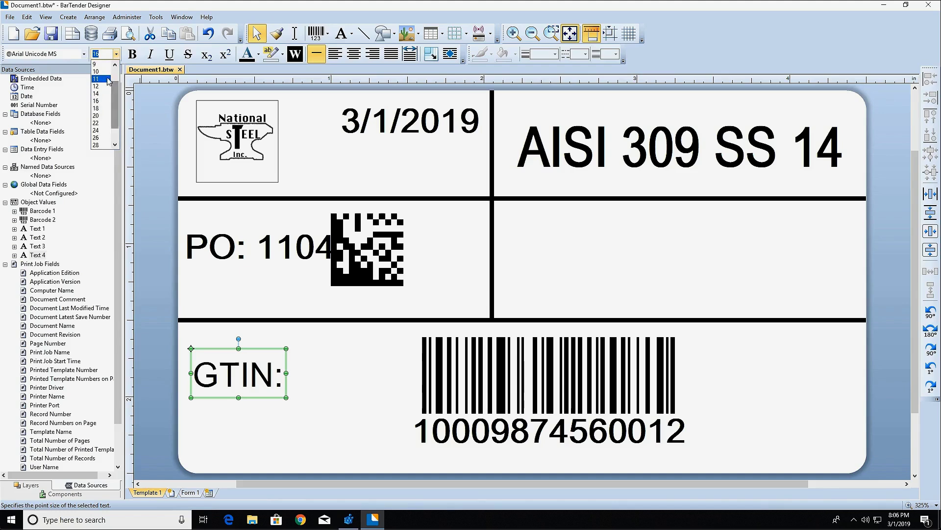
{"action": "left_click", "coordinate": [100, 80]}
Step: Copy the size-10 formatting onto PO: 1104 and the date, then move the date right
{"action": "left_click", "coordinate": [279, 38]}
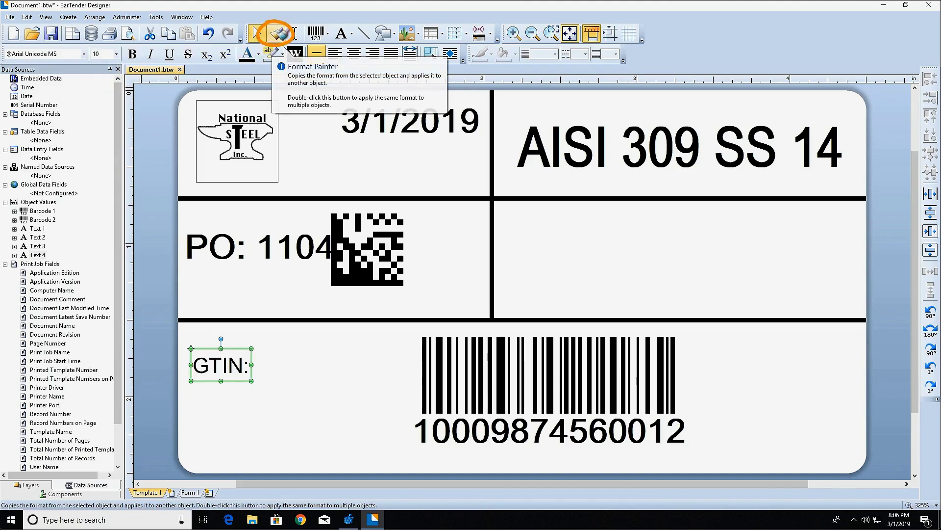
{"action": "left_click", "coordinate": [280, 37]}
{"action": "left_click", "coordinate": [230, 229]}
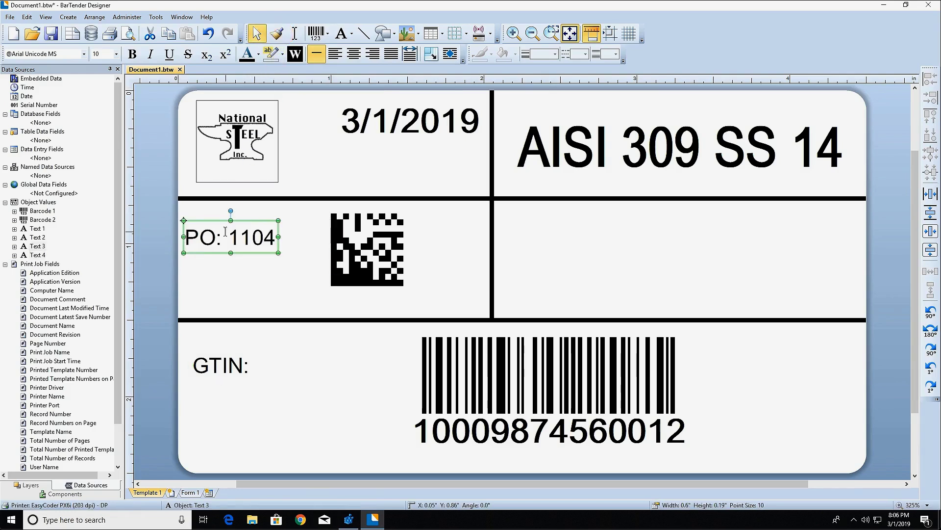
{"action": "left_click", "coordinate": [281, 37]}
{"action": "left_click", "coordinate": [379, 106]}
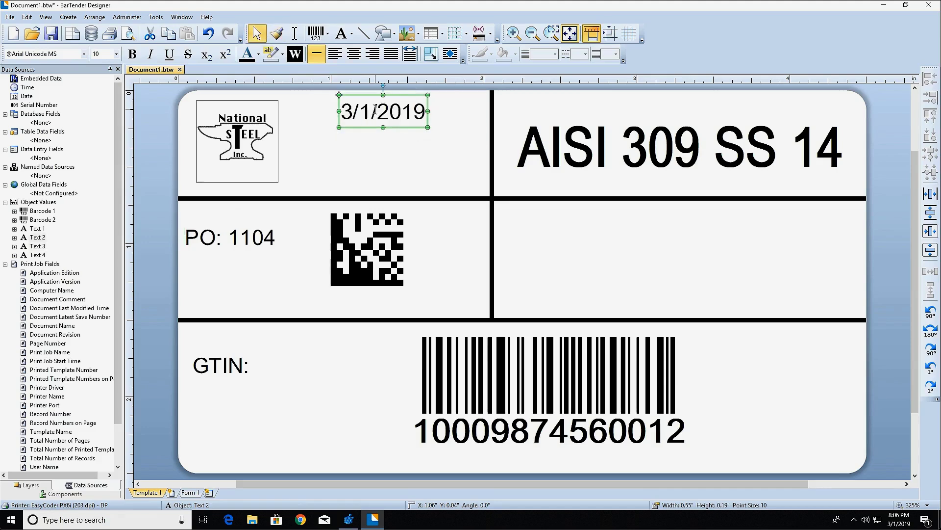
{"action": "left_click_drag", "start_coordinate": [403, 98], "coordinate": [454, 97]}
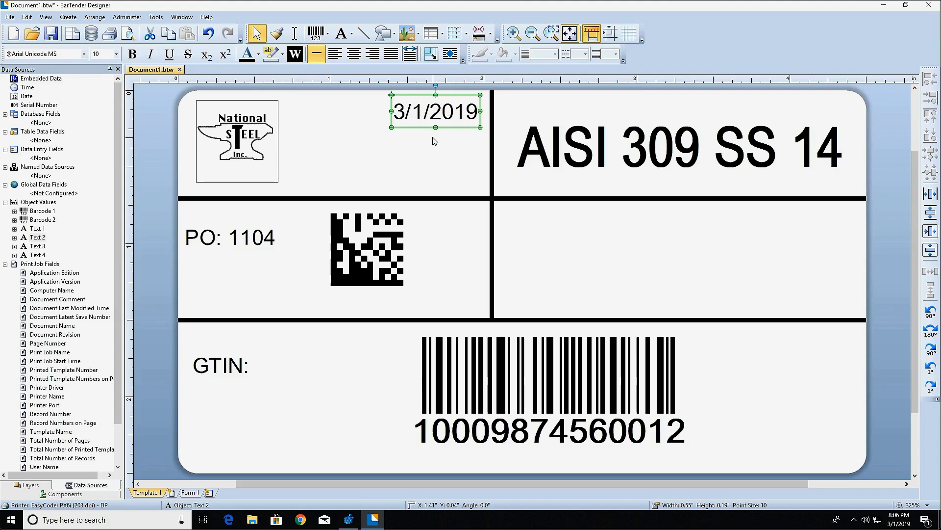
Step: Place the Steel symbol from the Seagull: Recycling v1.0 font in the middle-right cell
{"action": "left_click", "coordinate": [353, 34]}
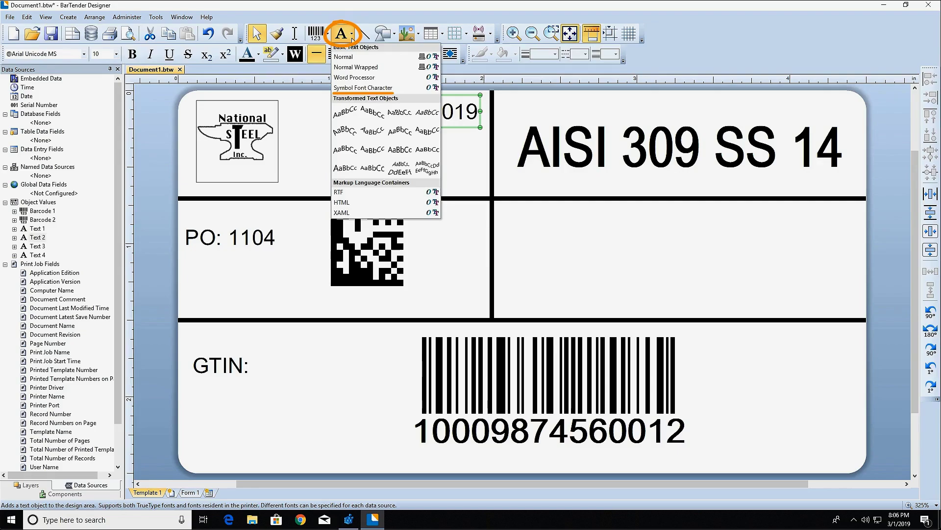
{"action": "left_click", "coordinate": [403, 91]}
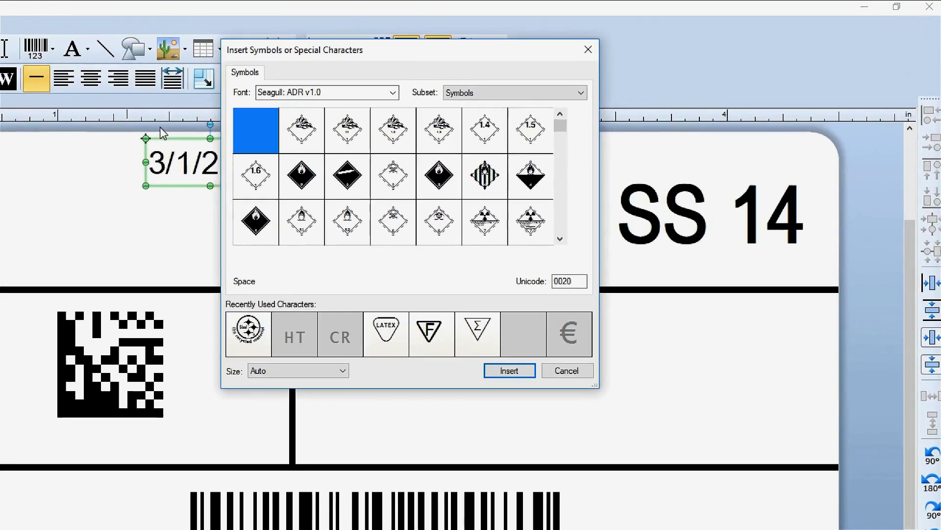
{"action": "left_click", "coordinate": [393, 92]}
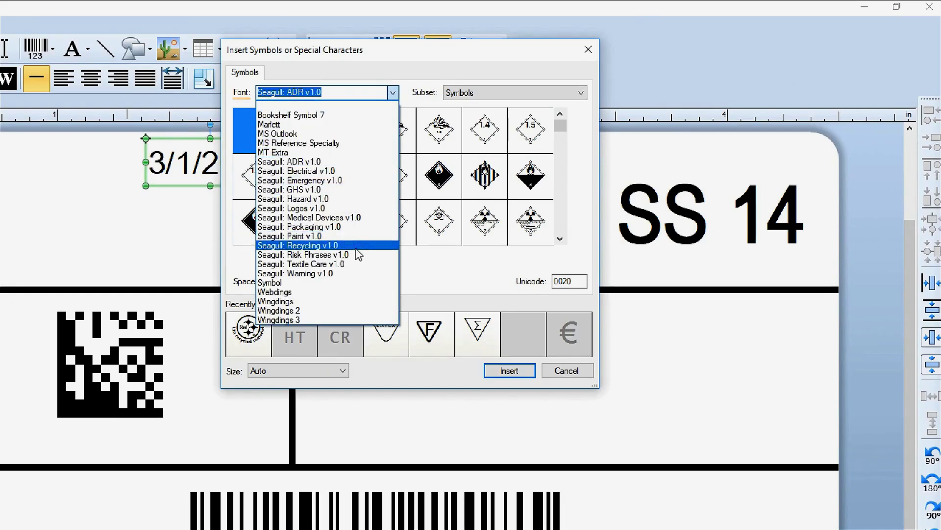
{"action": "left_click", "coordinate": [356, 245]}
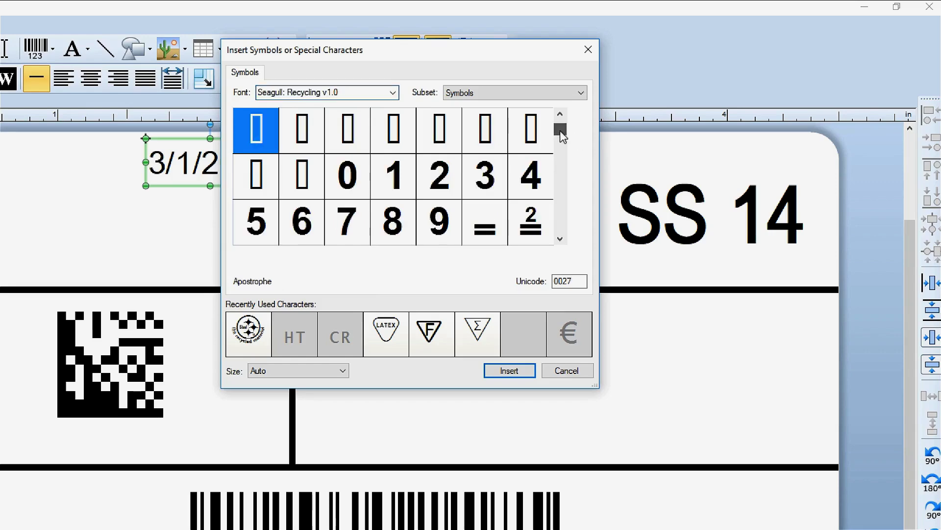
{"action": "left_click_drag", "start_coordinate": [561, 133], "coordinate": [560, 147]}
{"action": "double_click", "coordinate": [256, 231]}
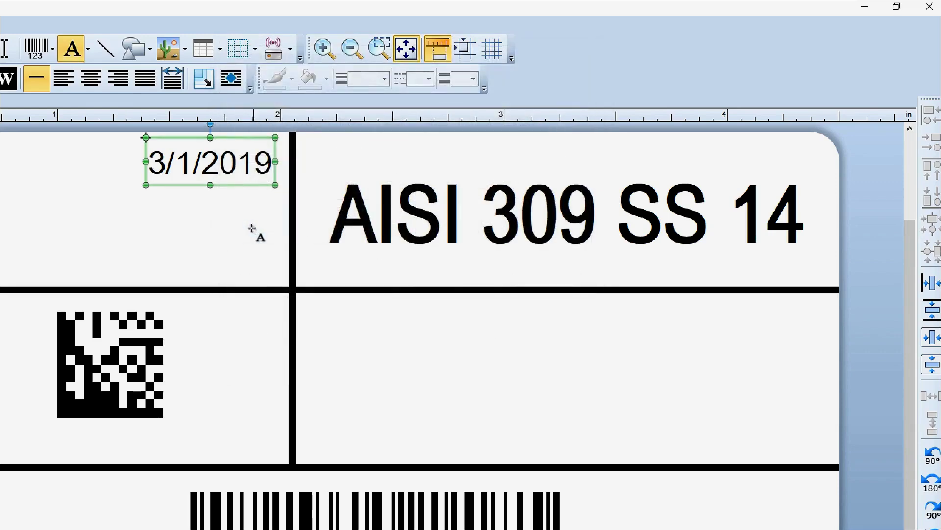
{"action": "left_click_drag", "start_coordinate": [311, 304], "coordinate": [439, 418]}
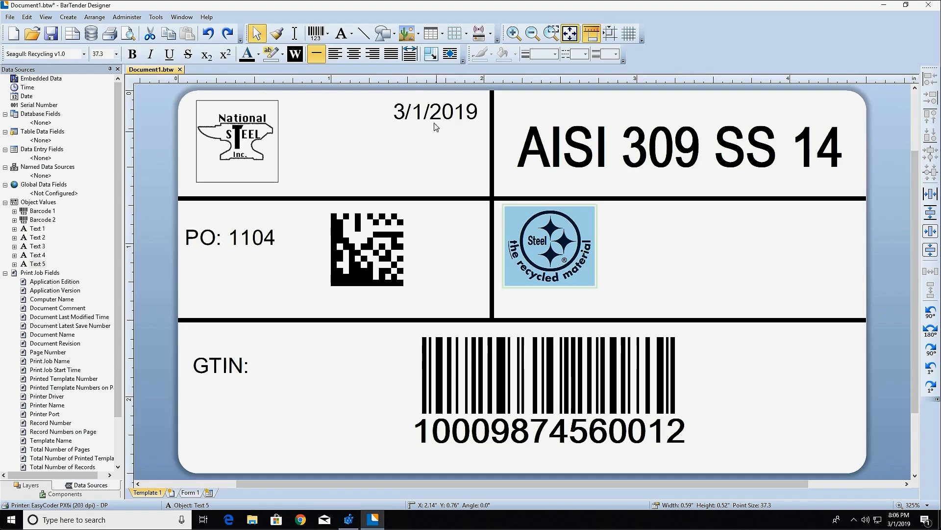
{"action": "left_click", "coordinate": [417, 35]}
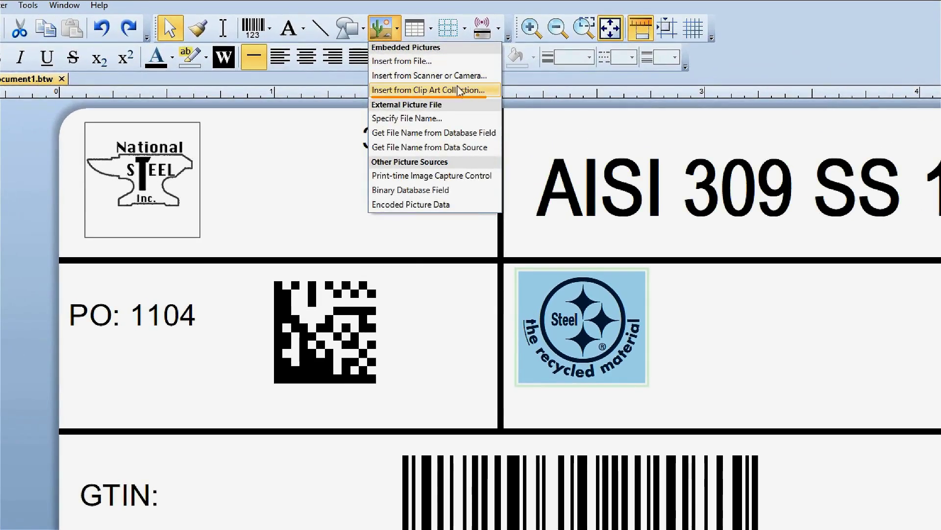
Step: Find the adjustable wrench in clip art and place it beside the recycling symbol
{"action": "left_click", "coordinate": [483, 90]}
{"action": "left_click", "coordinate": [394, 225]}
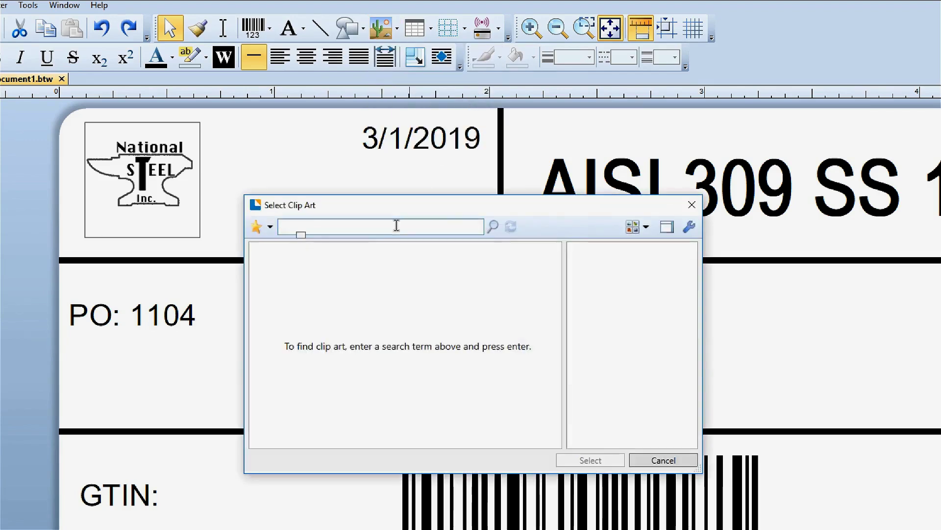
{"action": "type", "text": "wrench"}
{"action": "key", "text": "Return"}
{"action": "left_click_drag", "start_coordinate": [555, 276], "coordinate": [555, 307]}
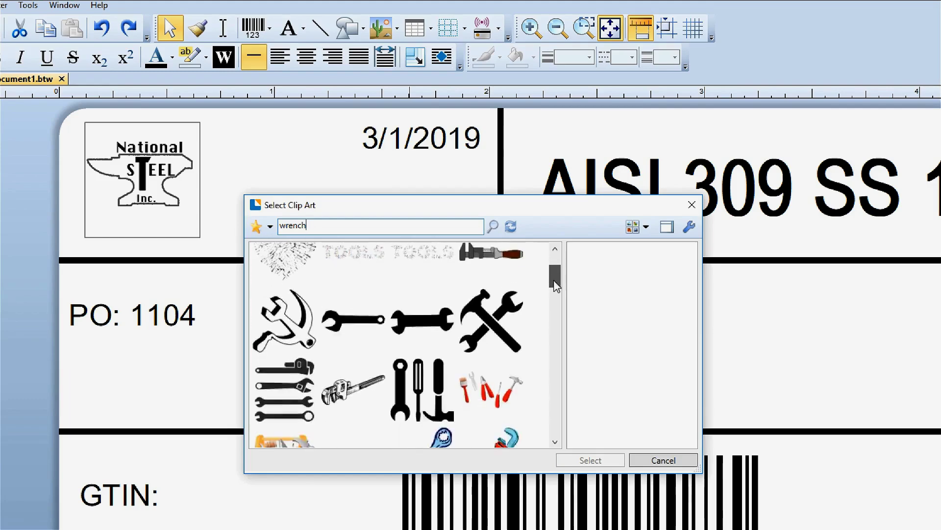
{"action": "scroll", "coordinate": [548, 317], "scroll_direction": "down", "scroll_amount": 2}
{"action": "scroll", "coordinate": [538, 332], "scroll_direction": "down", "scroll_amount": 2}
{"action": "scroll", "coordinate": [526, 346], "scroll_direction": "down", "scroll_amount": 2}
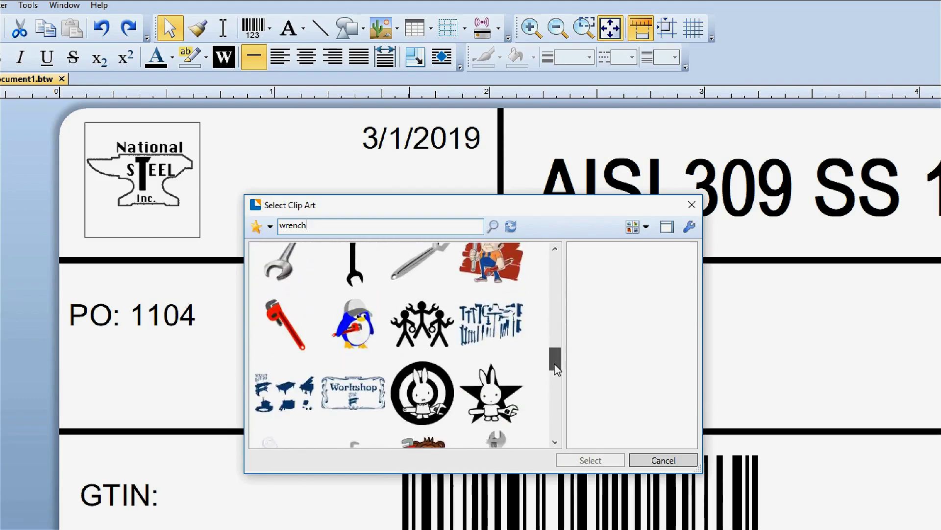
{"action": "scroll", "coordinate": [513, 359], "scroll_direction": "down", "scroll_amount": 2}
{"action": "left_click", "coordinate": [494, 304]}
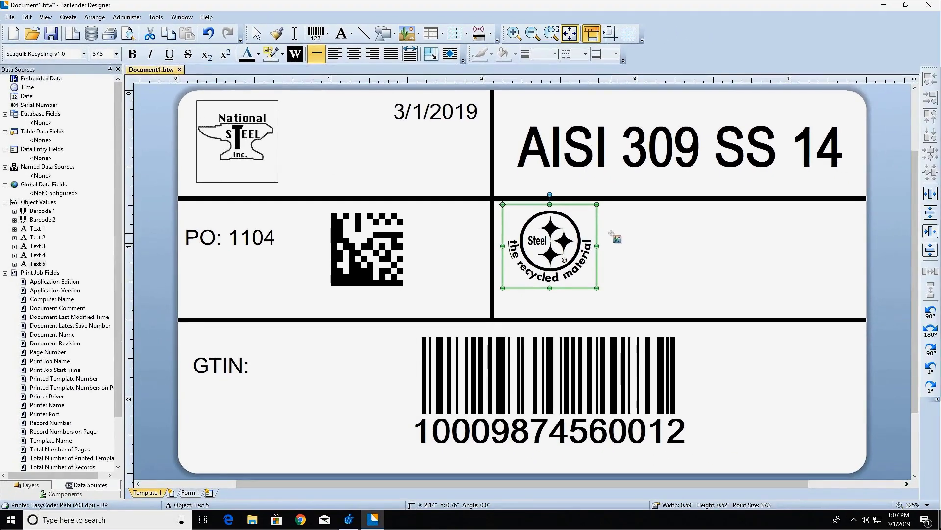
{"action": "left_click_drag", "start_coordinate": [610, 234], "coordinate": [725, 300]}
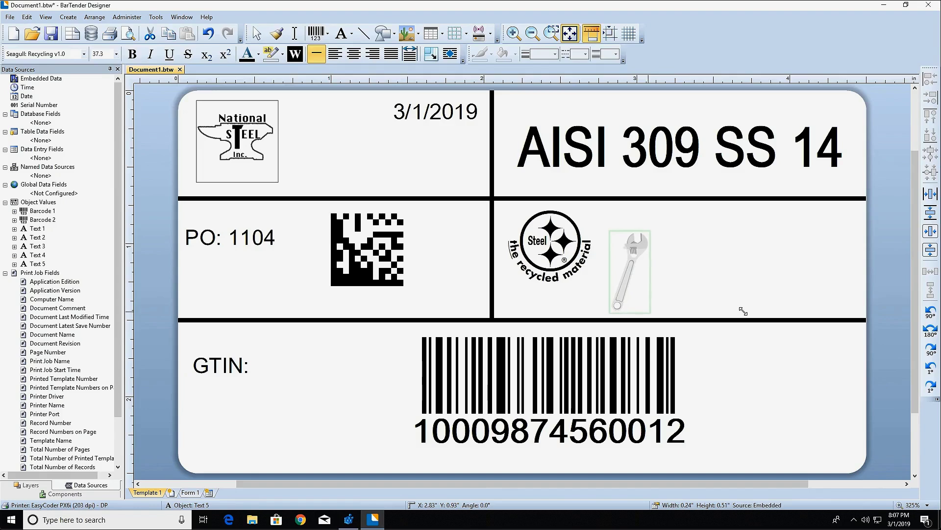
{"action": "left_click_drag", "start_coordinate": [725, 300], "coordinate": [740, 311]}
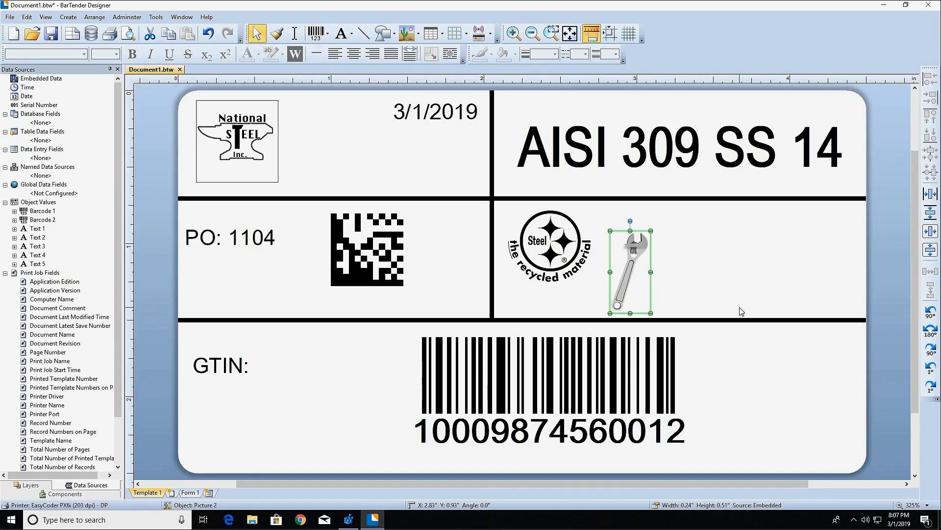
Step: Draw a Block Arrows chevron to the right of the wrench
{"action": "left_click", "coordinate": [392, 38]}
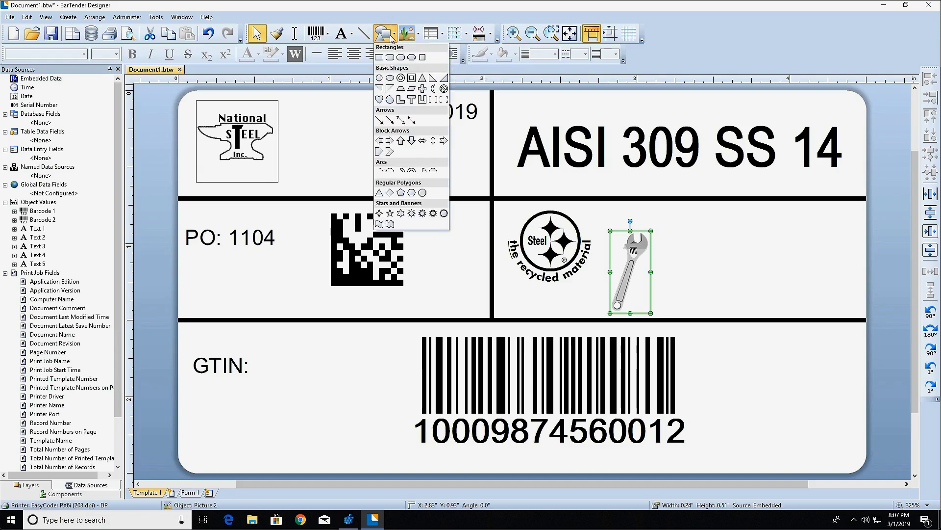
{"action": "left_click", "coordinate": [391, 151]}
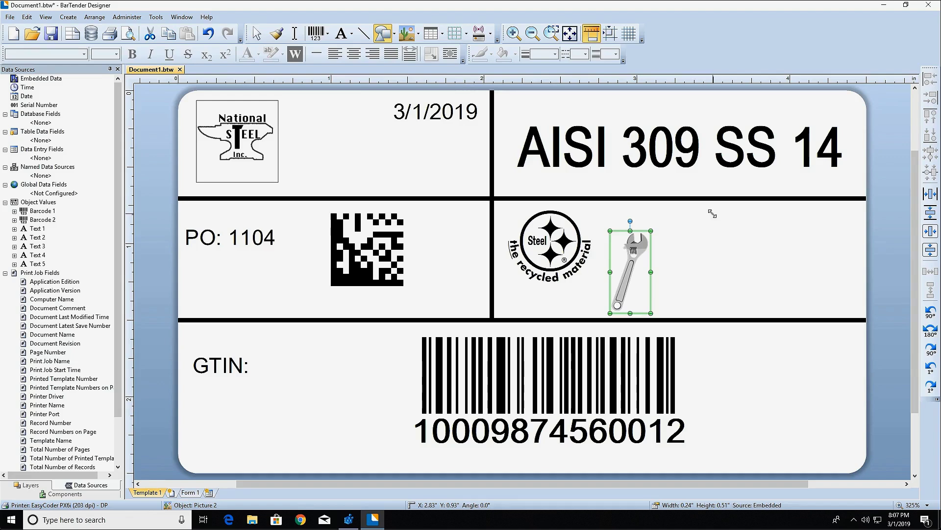
{"action": "left_click_drag", "start_coordinate": [712, 213], "coordinate": [789, 289]}
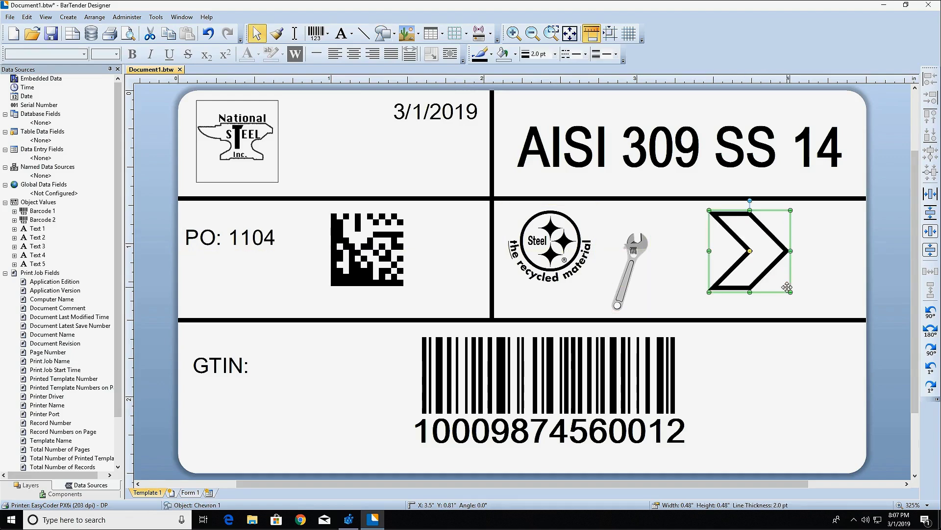
Step: Give the chevron a grey fill and a light grey outline
{"action": "left_click", "coordinate": [517, 55]}
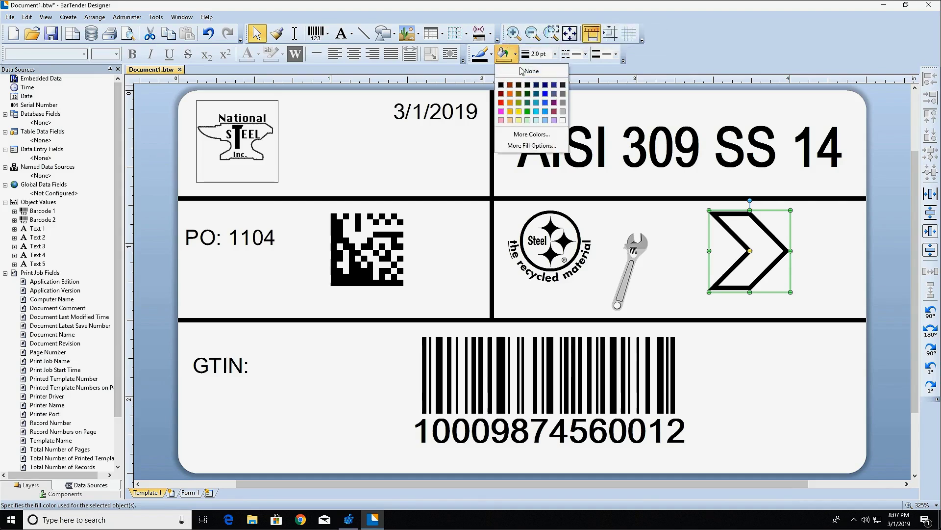
{"action": "left_click", "coordinate": [563, 105]}
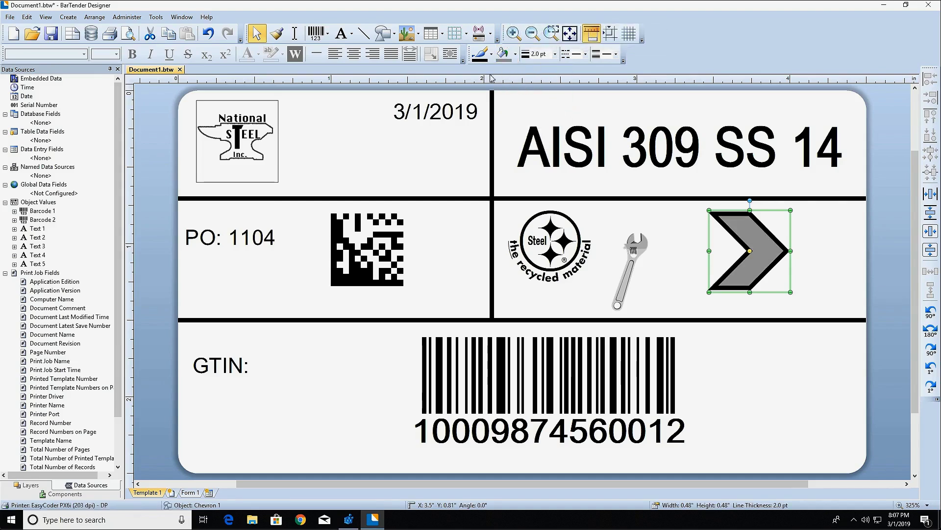
{"action": "left_click", "coordinate": [490, 55]}
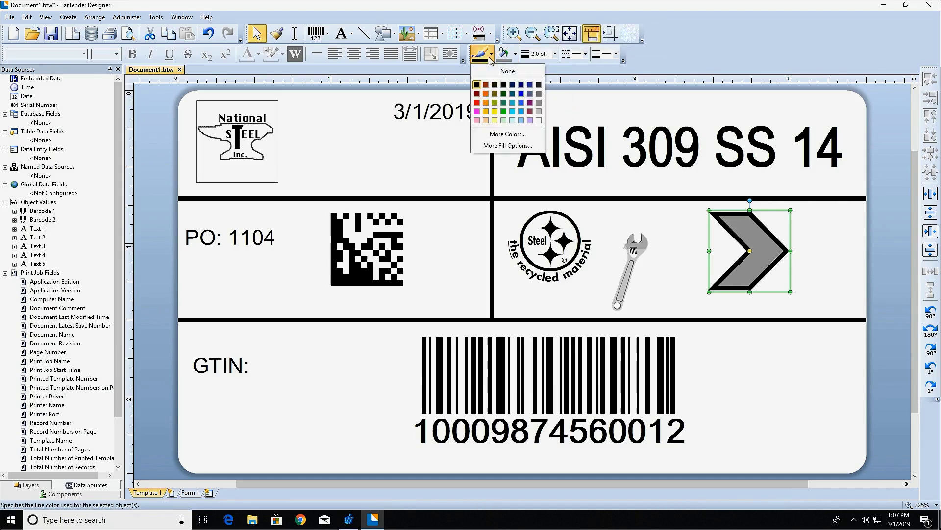
{"action": "left_click", "coordinate": [541, 112]}
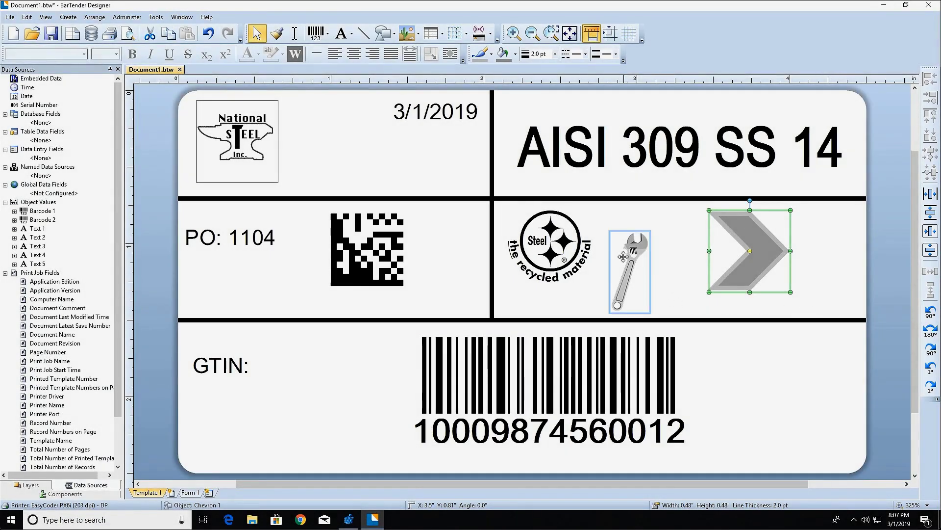
Step: Align the recycling symbol, wrench and chevron on vertical centres, centred and evenly spaced in their cell
{"action": "left_click", "coordinate": [633, 259], "text": "ctrl"}
{"action": "left_click", "coordinate": [563, 254], "text": "ctrl"}
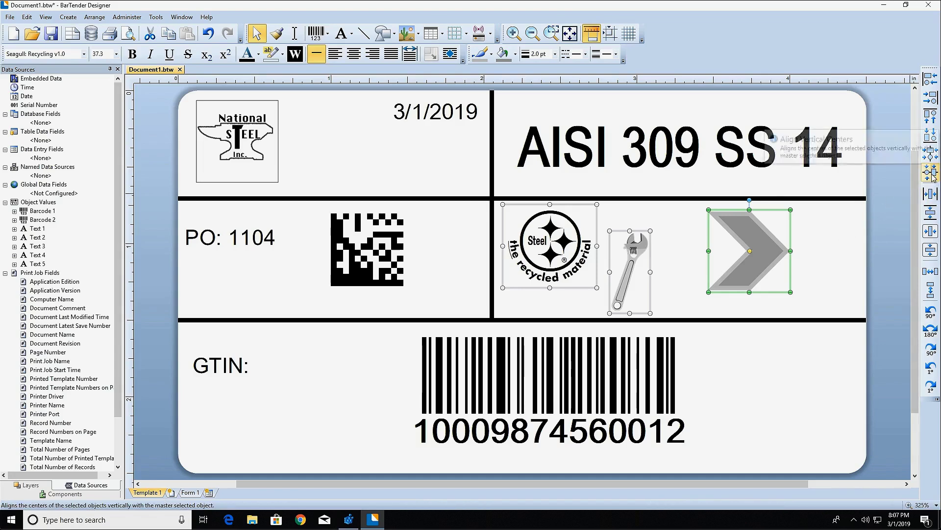
{"action": "left_click", "coordinate": [930, 194]}
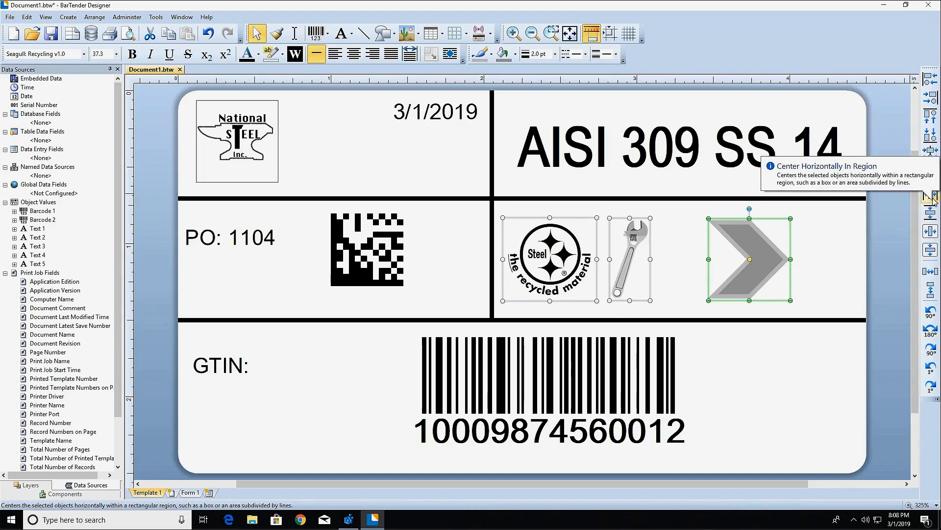
{"action": "left_click", "coordinate": [930, 193]}
{"action": "left_click", "coordinate": [930, 270]}
Step: Centre the barcode horizontally and vertically in its cell
{"action": "left_click", "coordinate": [548, 375]}
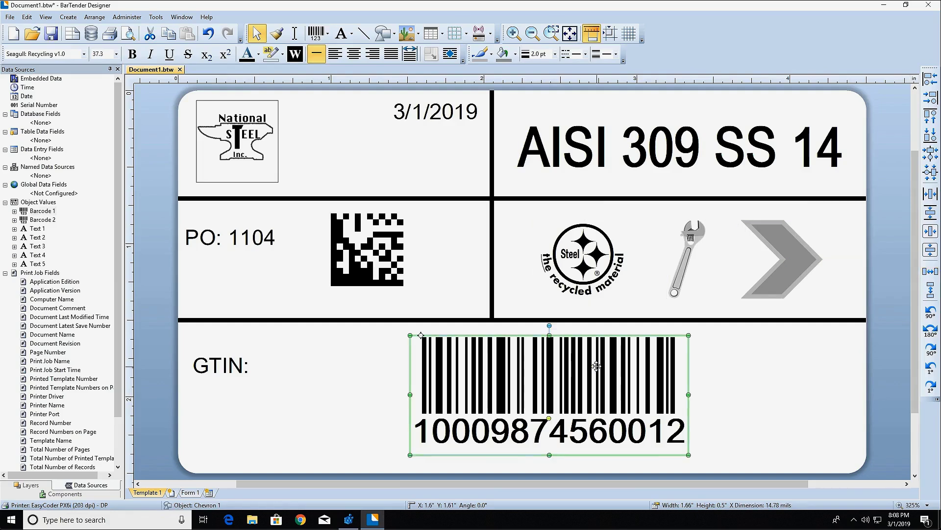
{"action": "left_click", "coordinate": [930, 230]}
{"action": "left_click", "coordinate": [930, 213]}
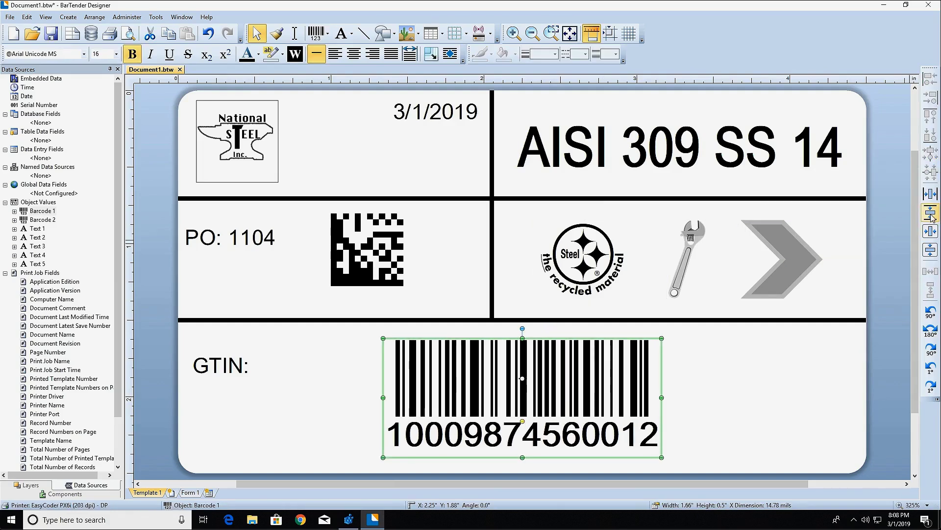